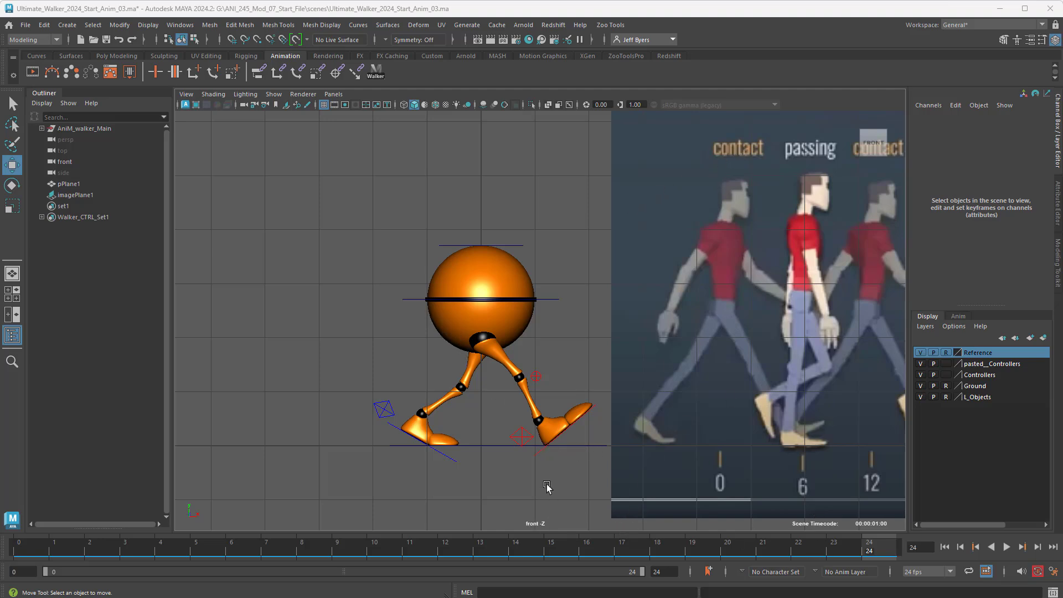
Select the left heel control and review the first frames of the walk from the contact pose at frame 0.
middle_click_drag(545, 486, 336, 463, "alt")
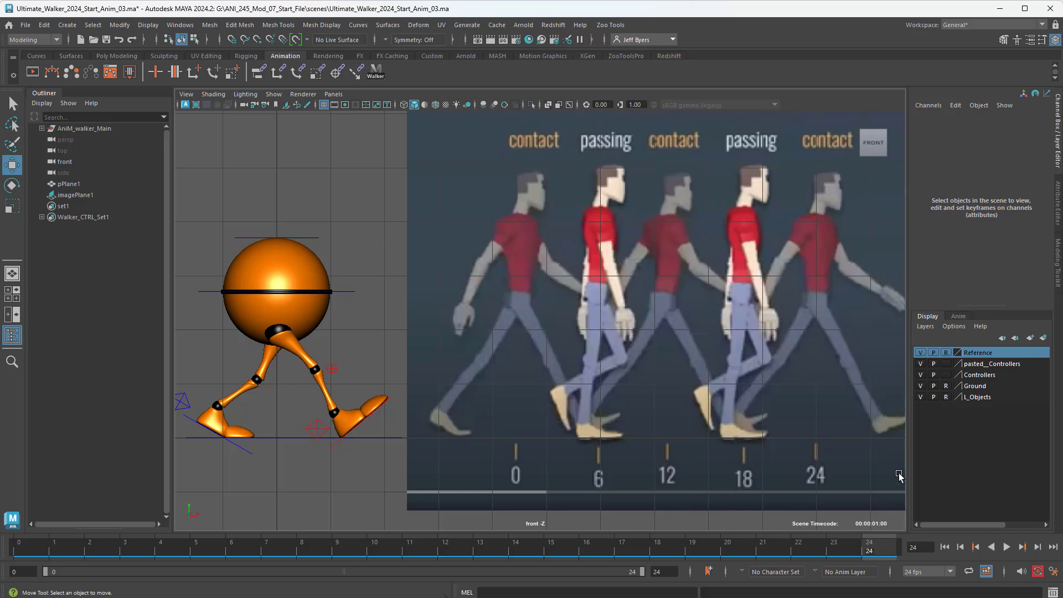
left_click(185, 400)
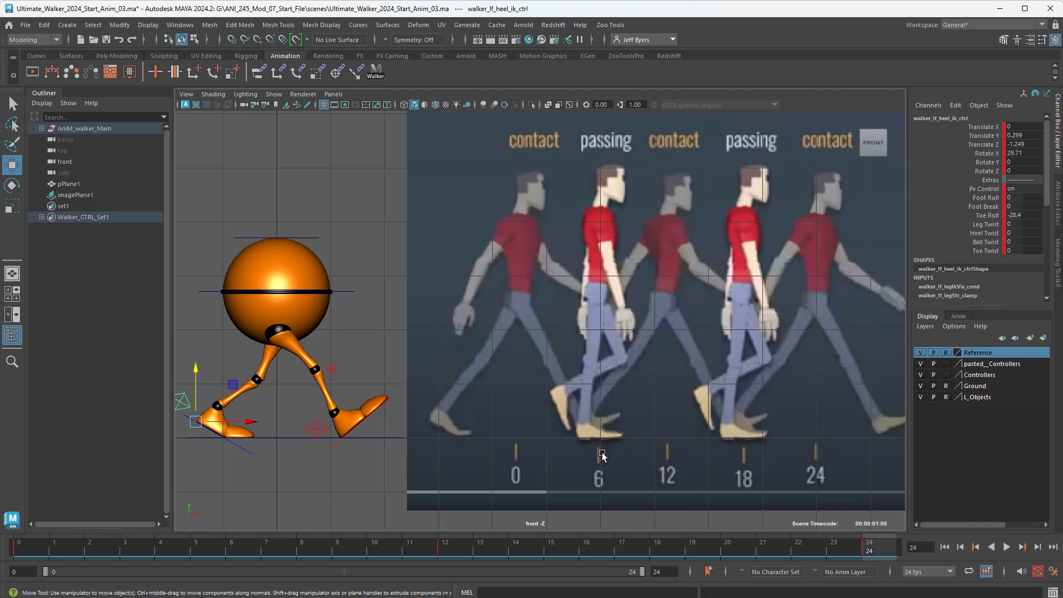
middle_click_drag(348, 443, 513, 432, "alt")
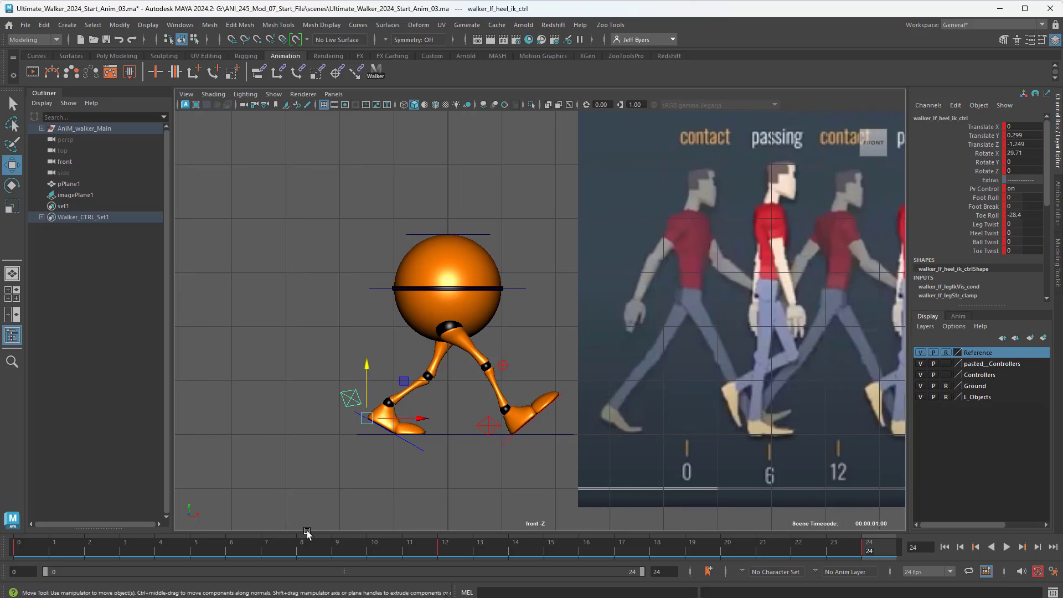
left_click(17, 550)
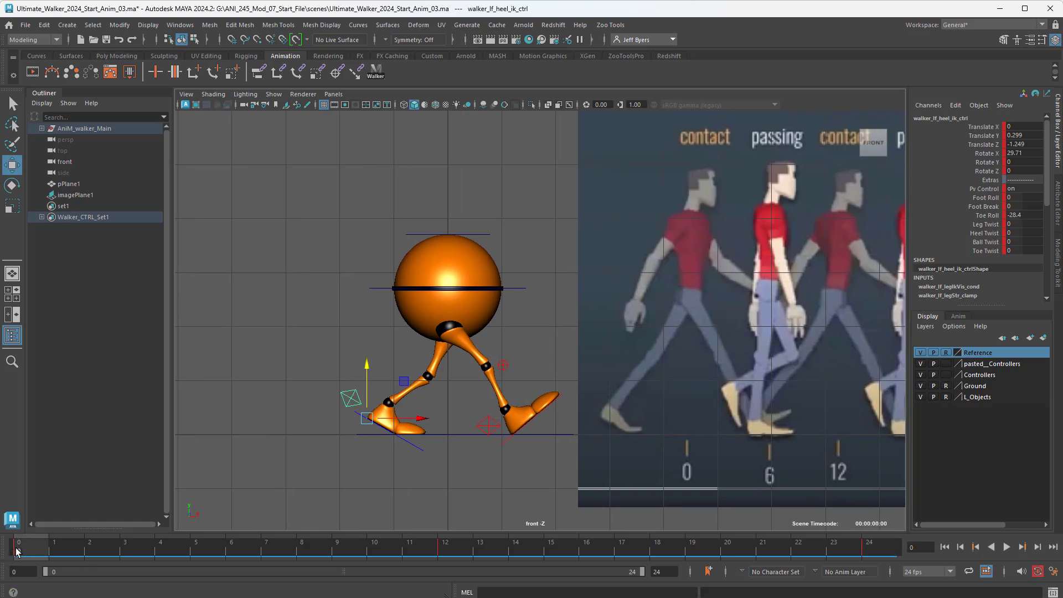
key("alt+v")
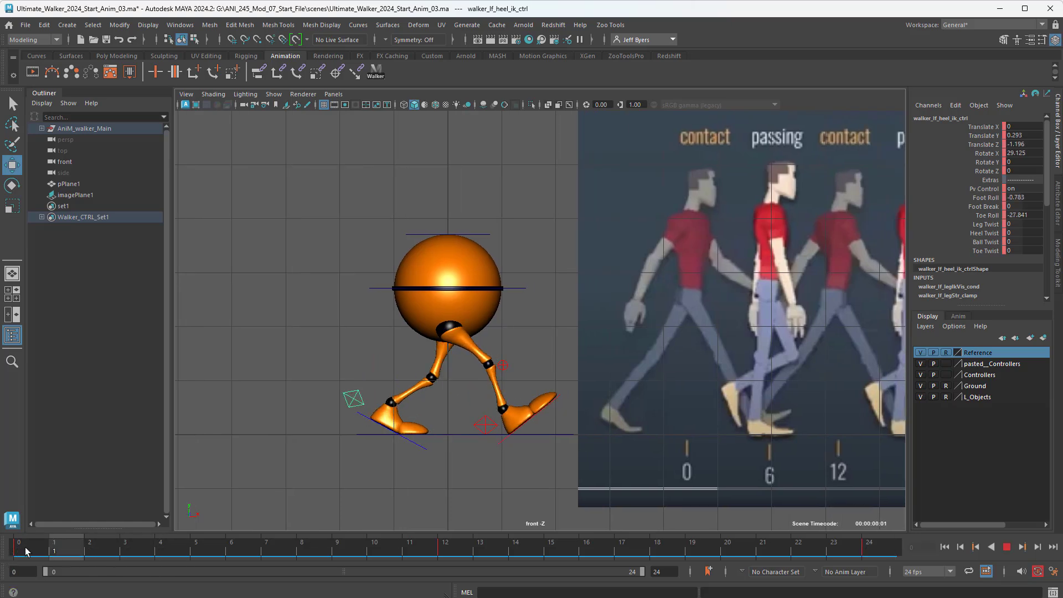
left_click_drag(31, 548, 124, 550)
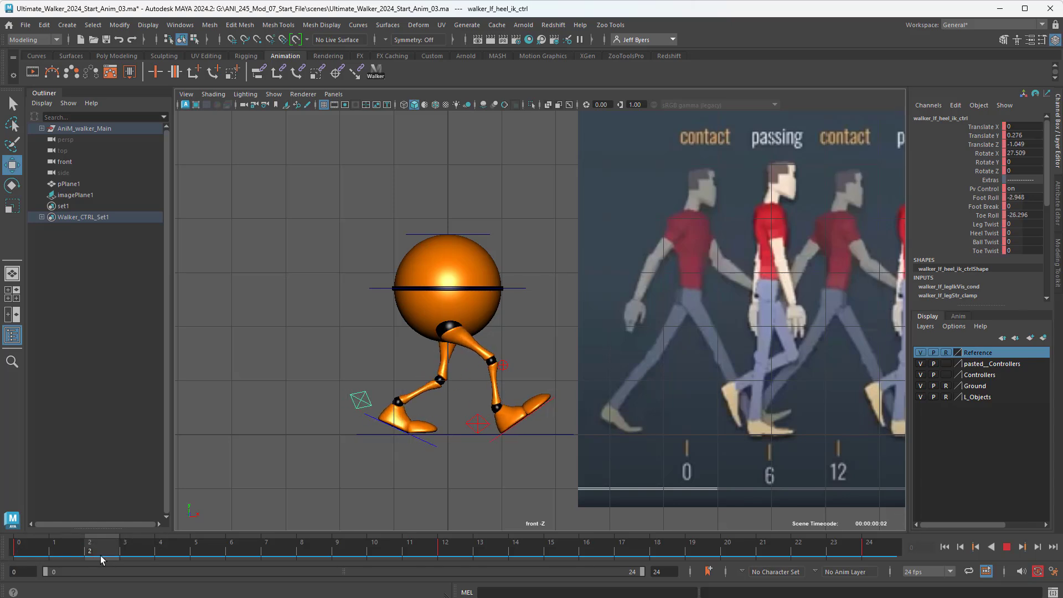
left_click_drag(4, 559, 0, 561)
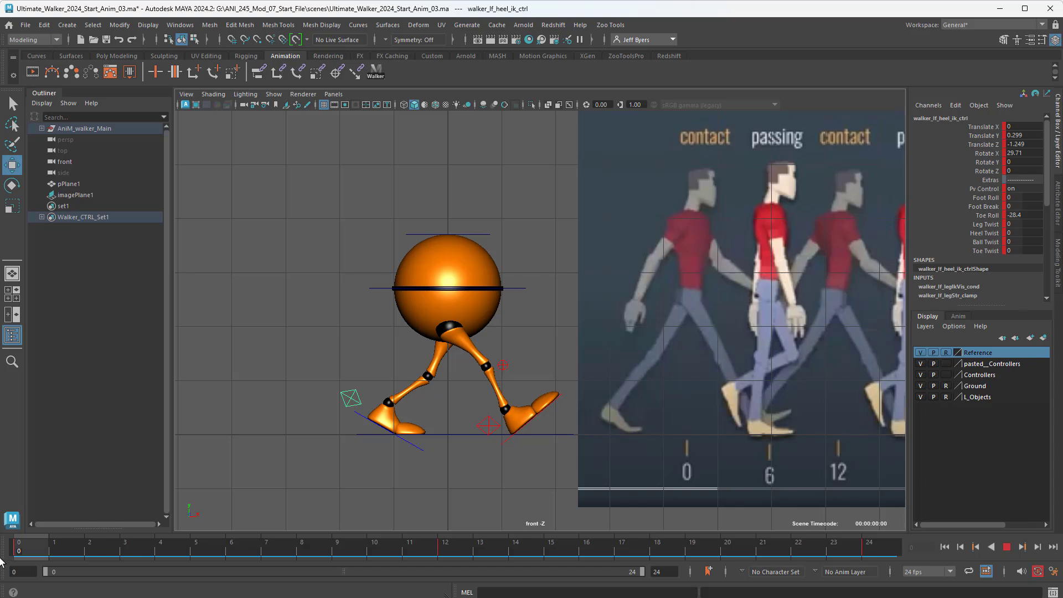
left_click_drag(0, 558, 3, 558)
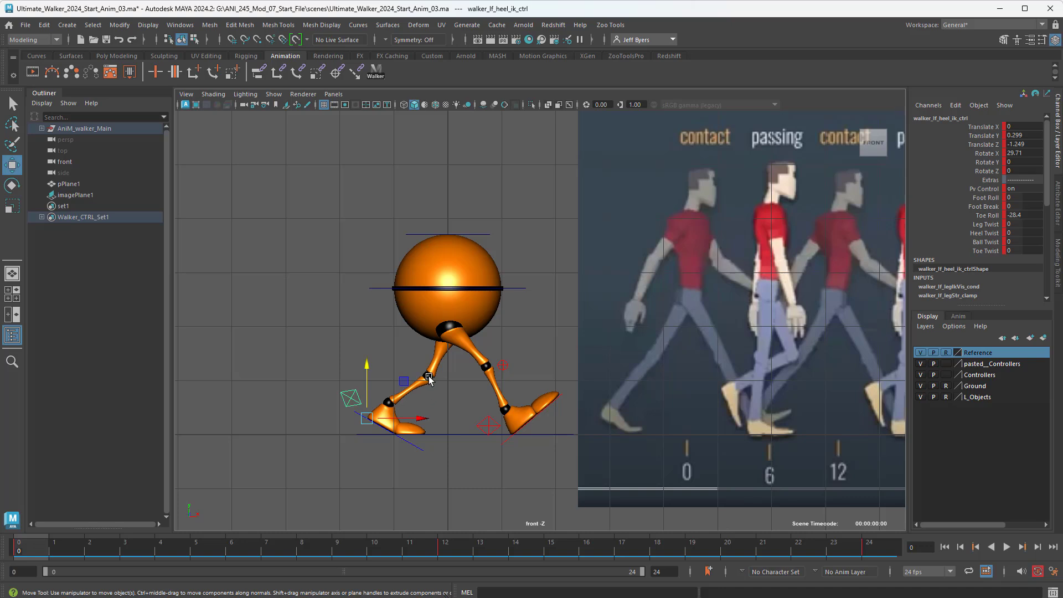
Go to frame 6 and lower the right heel control to the ground, at about -0.02 in Translate Y.
key("alt+v")
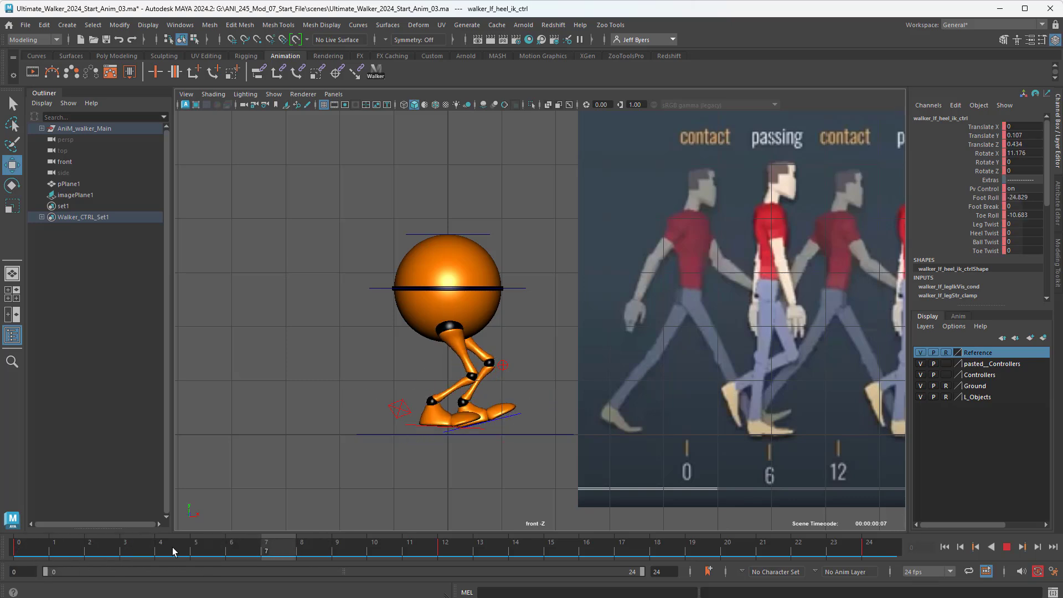
left_click_drag(317, 548, 234, 548)
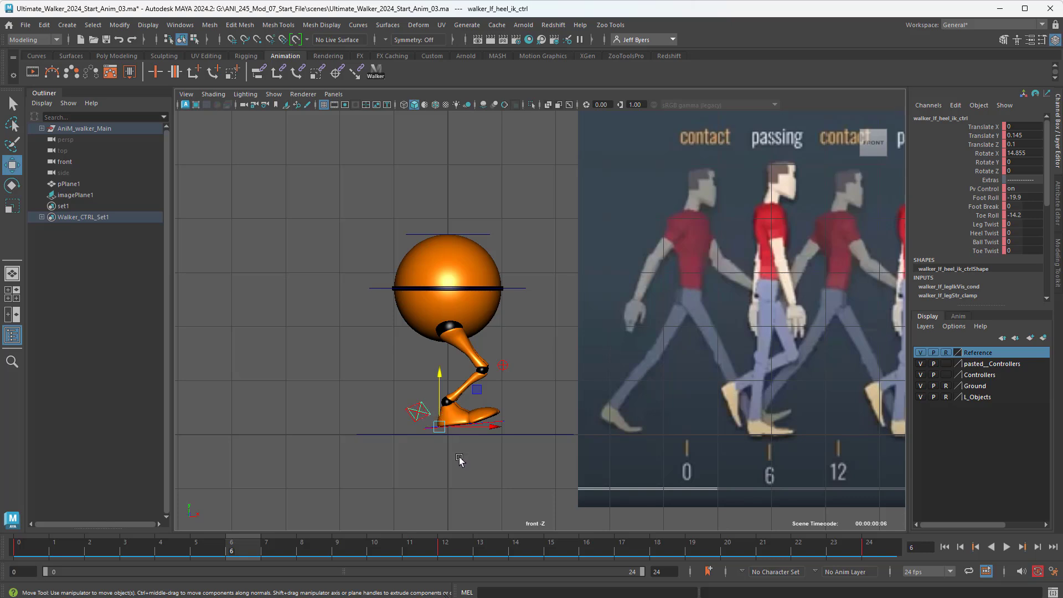
left_click(453, 424)
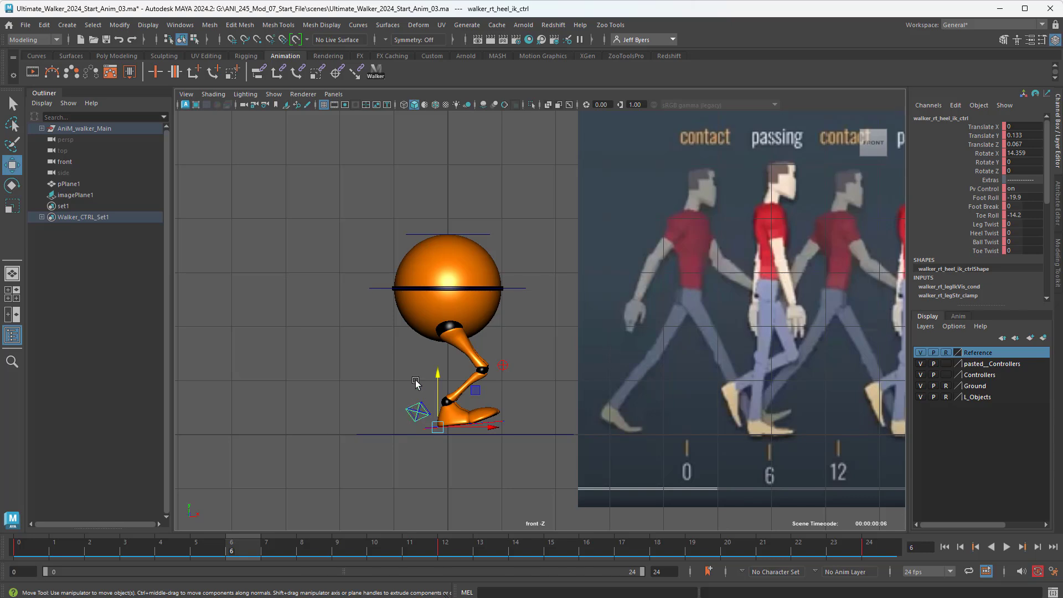
left_click(418, 419)
left_click(414, 405)
left_click_drag(436, 373, 436, 383)
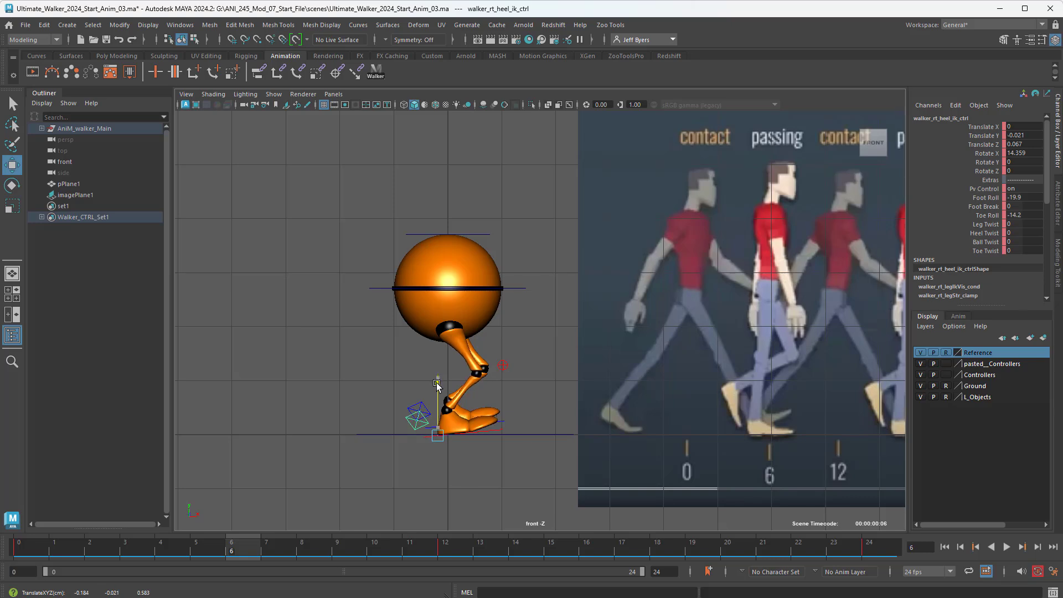
left_click_drag(437, 383, 436, 383)
Zero the right heel control's Foot Roll, Foot Break and Toe Roll, and rotate the foot flat to about -0.6 degrees in X.
left_click_drag(1025, 197, 1023, 219)
key("Return")
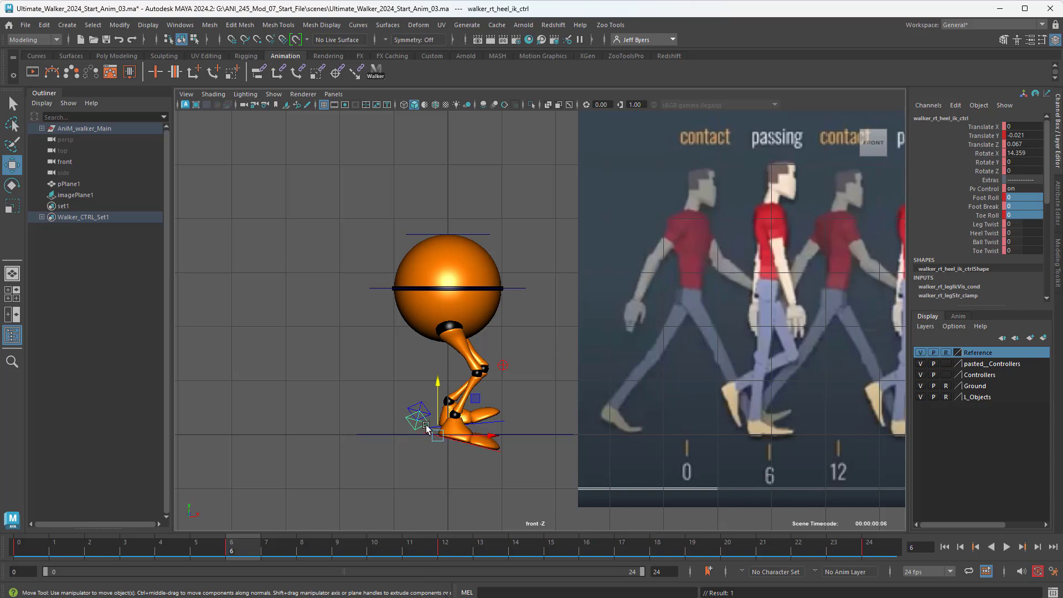
key("e")
left_click_drag(476, 400, 469, 393)
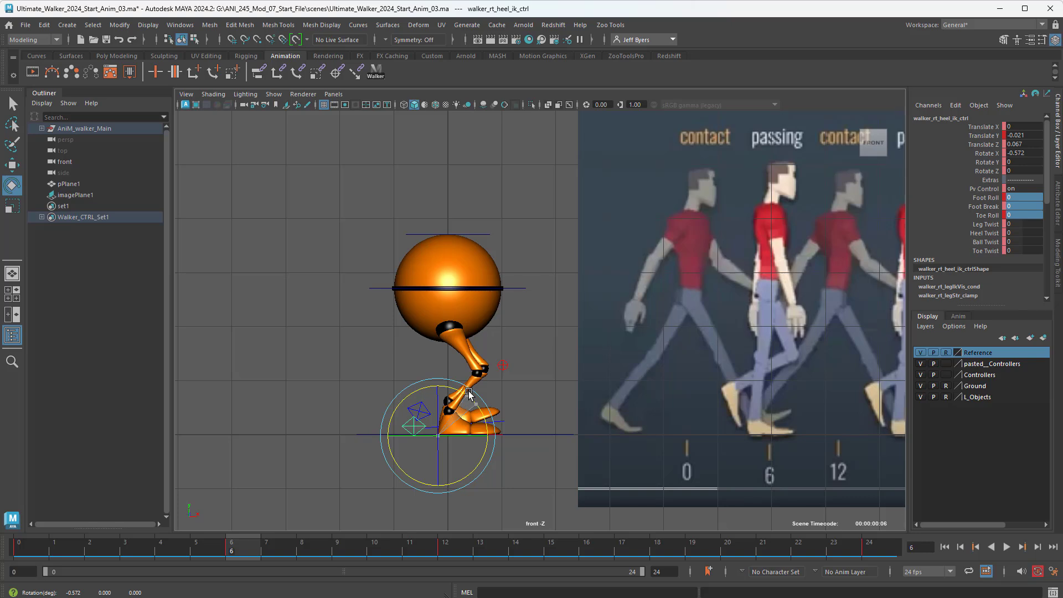
left_click_drag(468, 393, 468, 393)
Set Foot Roll, Foot Break and Toe Roll to 0 on the left heel control at frame 6.
left_click(419, 414)
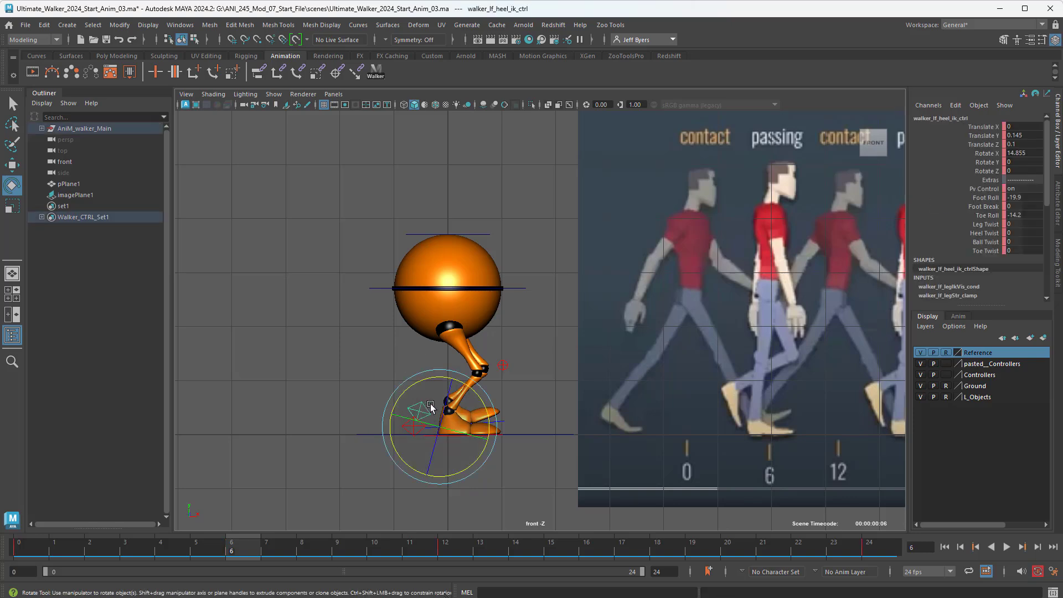
left_click(425, 374)
left_click(423, 397)
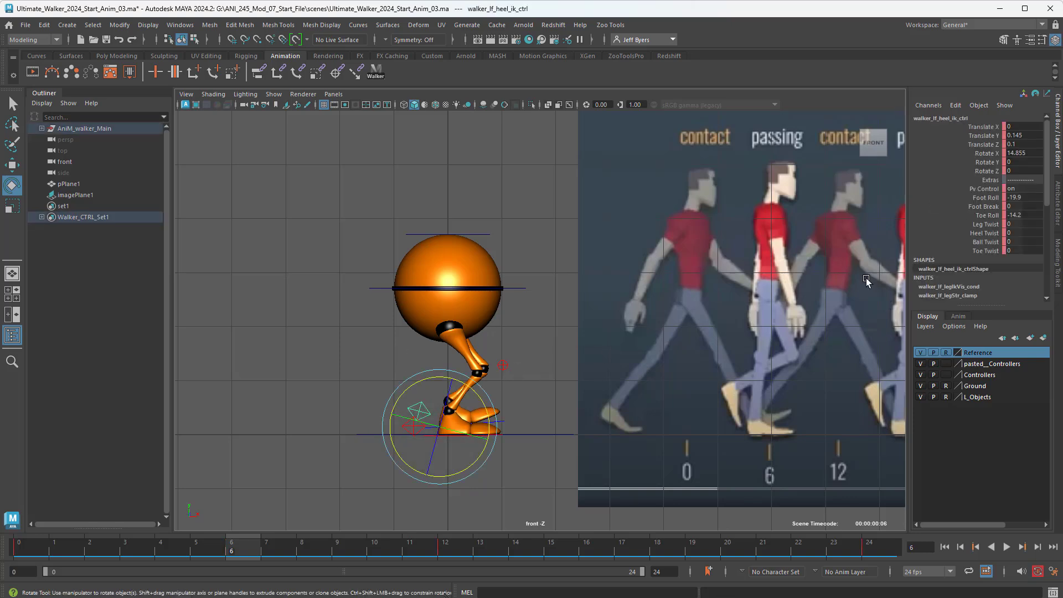
left_click_drag(1028, 197, 1023, 213)
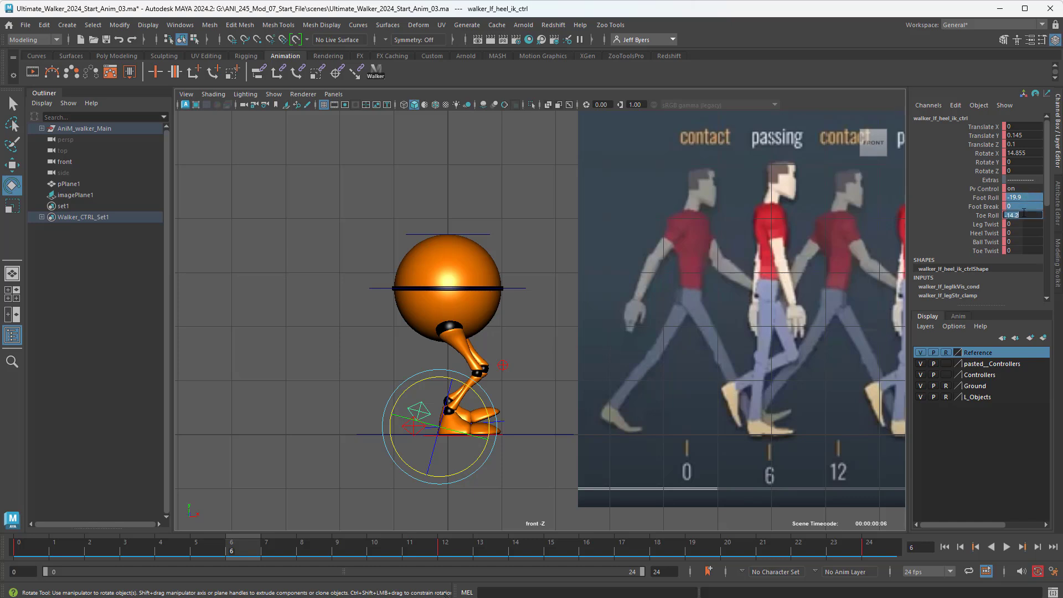
type("0")
key("Return")
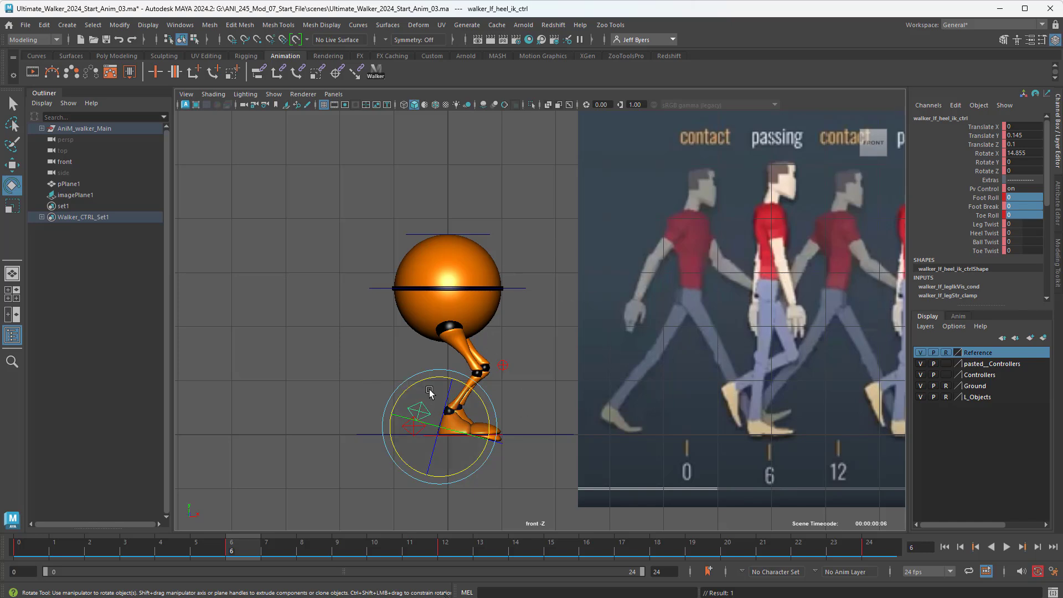
Raise the left heel control to about 0.74 in Translate Y and pitch it to about 36 degrees in Rotate X.
key("w")
left_click_drag(438, 382, 479, 370)
key("e")
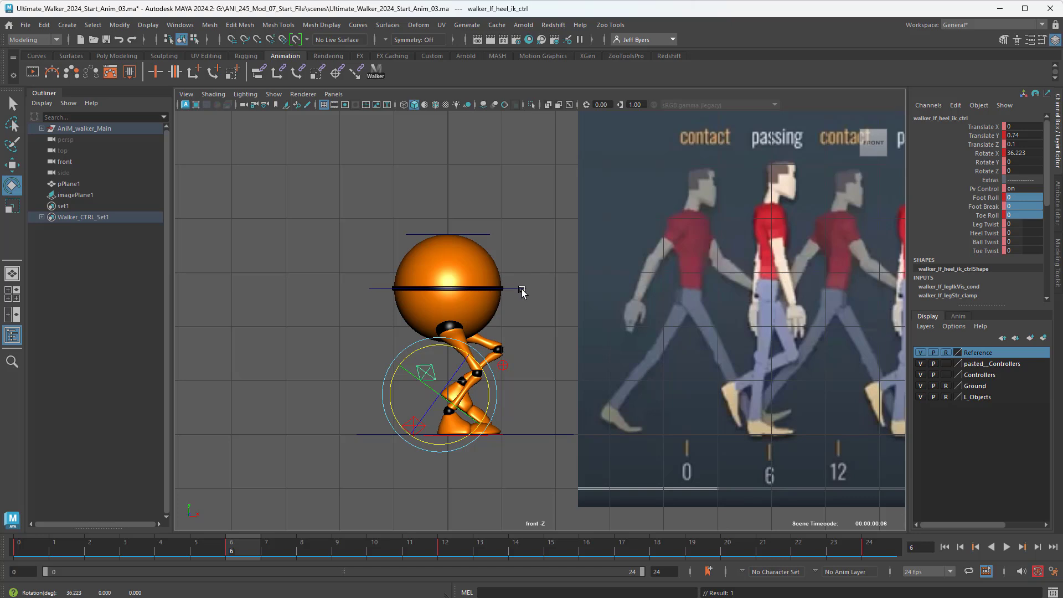
Raise the main body control to about -0.03 in Translate Y so the right supporting leg straightens.
left_click(471, 246)
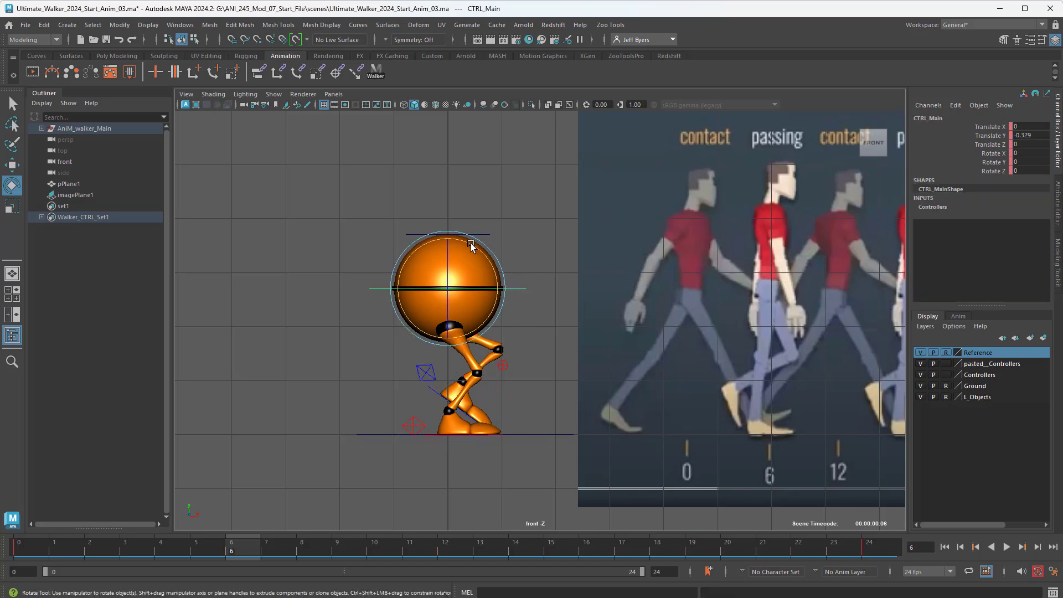
key("w")
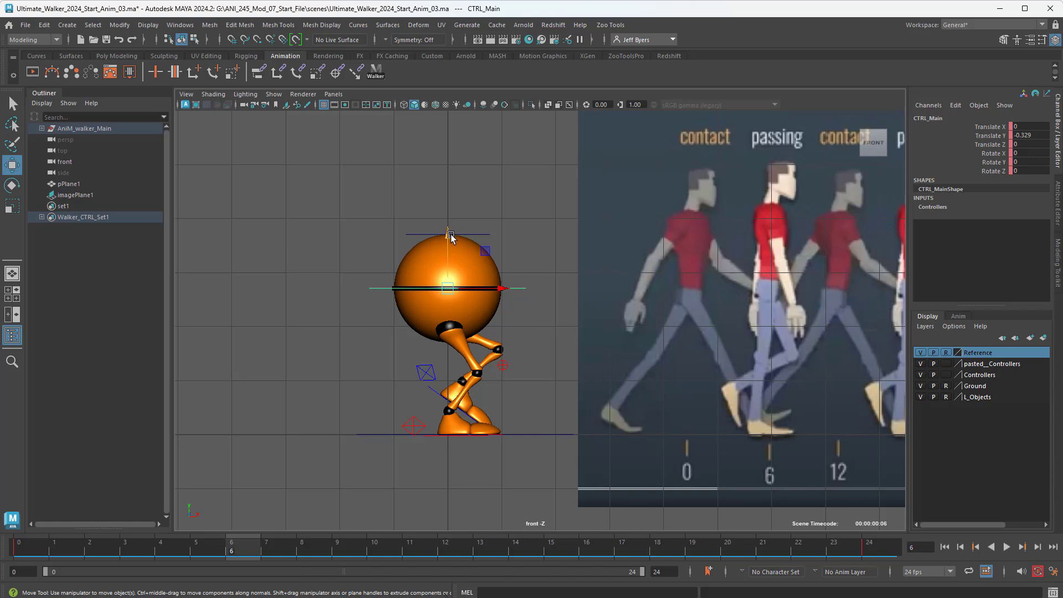
left_click_drag(450, 234, 452, 218)
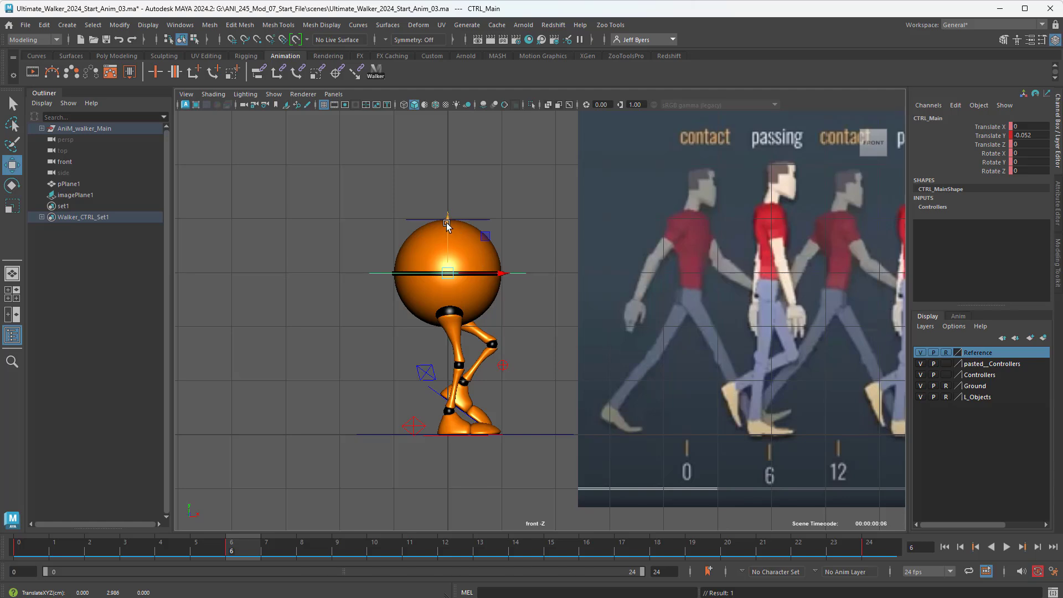
left_click_drag(448, 223, 447, 220)
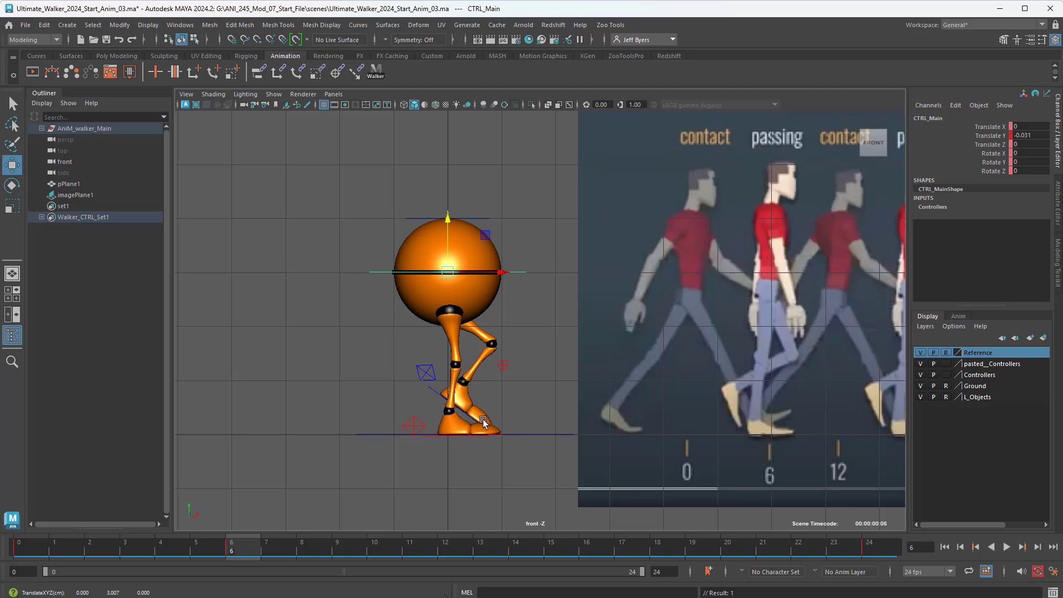
In wireframe display, move the left heel control to about 0.86 in Y and -0.14 in Z, and rotate it to about 63 degrees in X.
key("4")
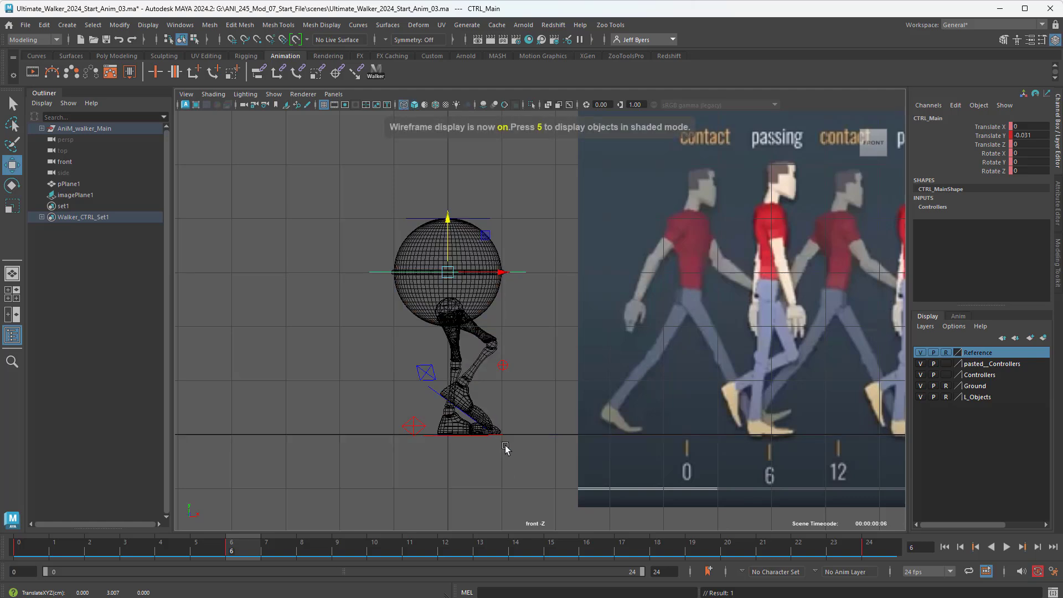
scroll(508, 441, "up", 5)
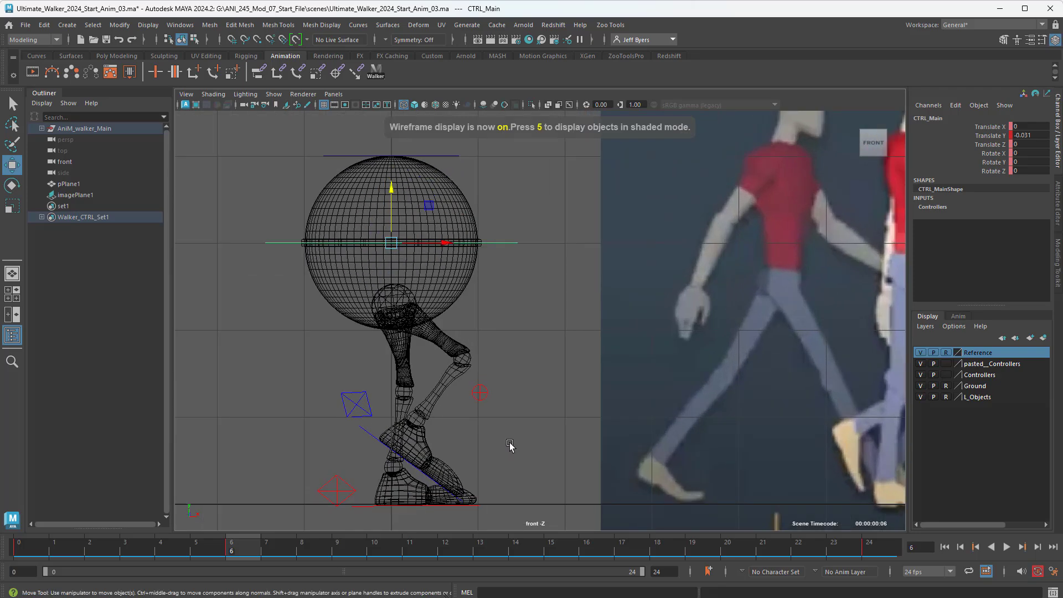
middle_click_drag(500, 444, 503, 424, "alt")
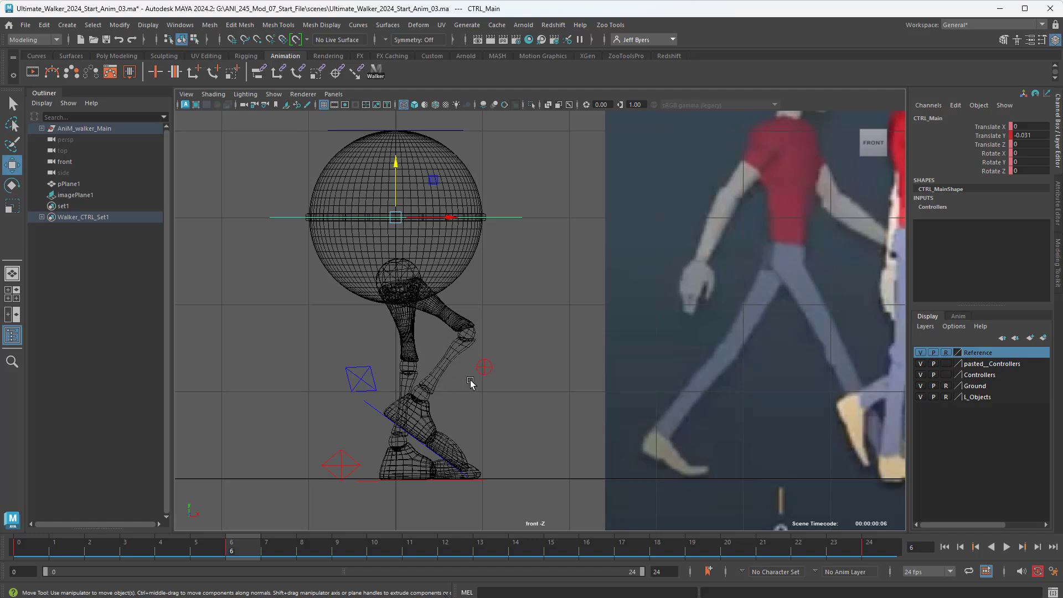
left_click(371, 376)
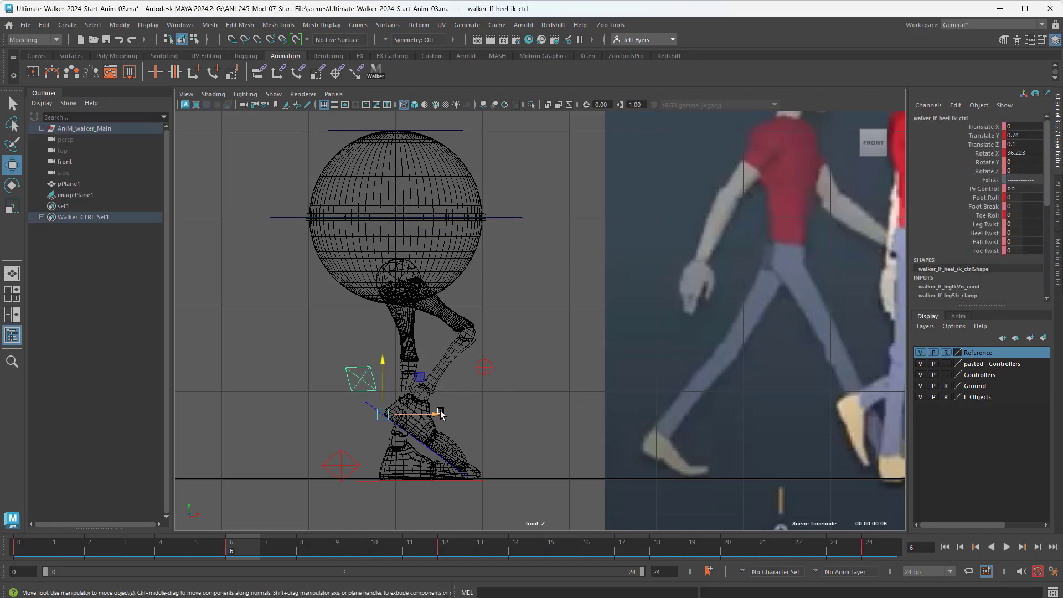
left_click_drag(440, 414, 419, 414)
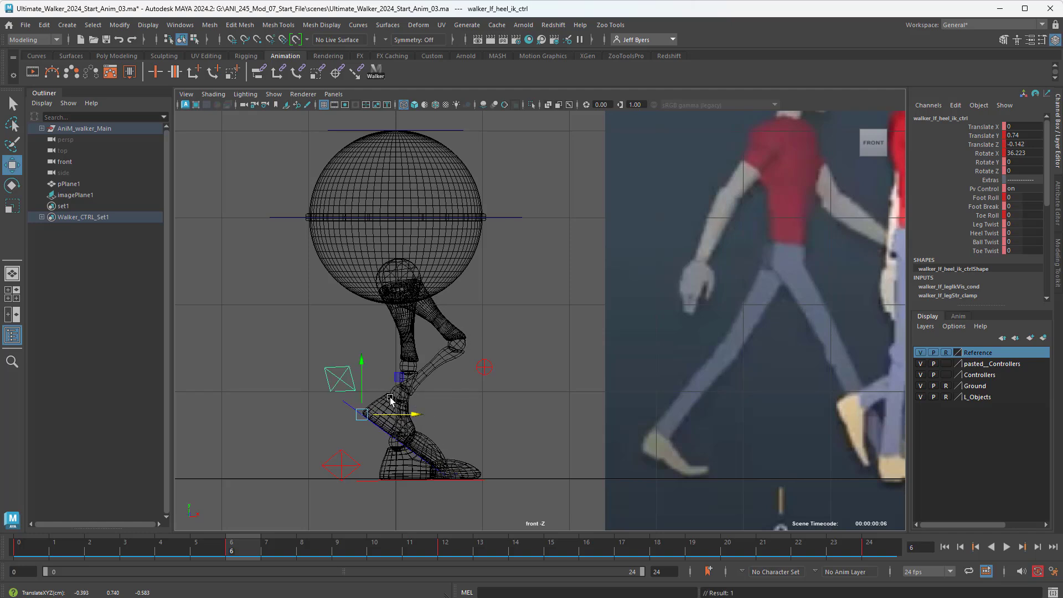
left_click_drag(362, 363, 417, 399)
key("e")
key("w")
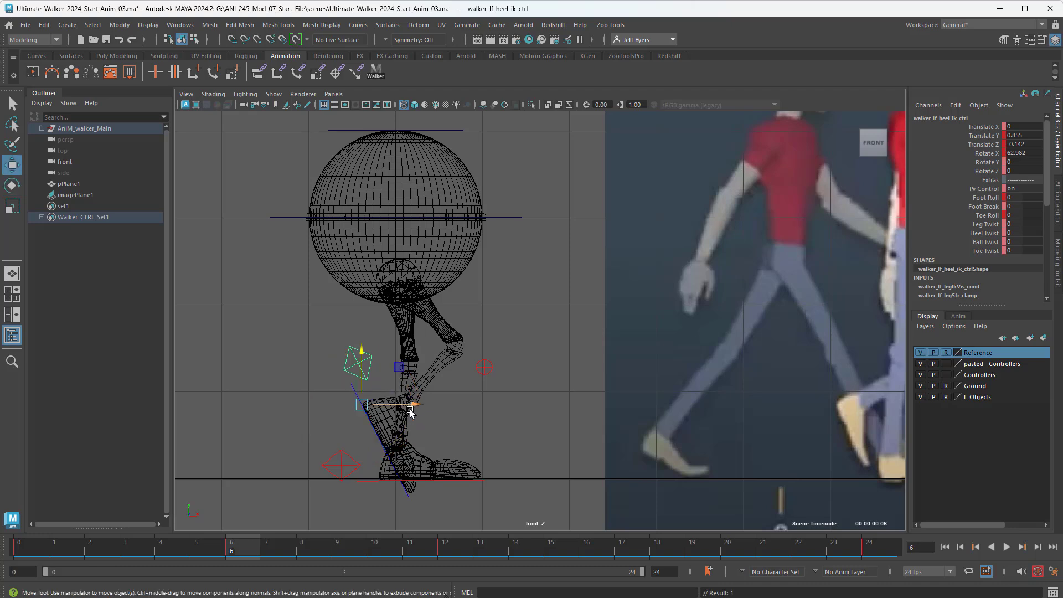
Match the left foot to the reference passing pose by moving its heel control to about 1.07 in Translate Y and -0.58 in Translate Z.
left_click_drag(363, 382, 365, 368)
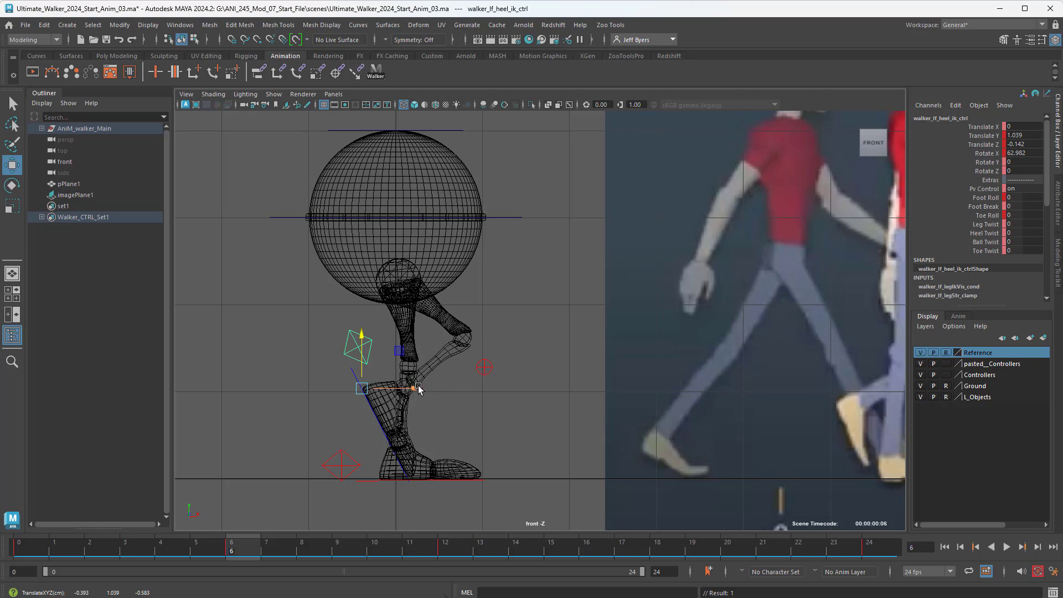
left_click_drag(416, 389, 405, 389)
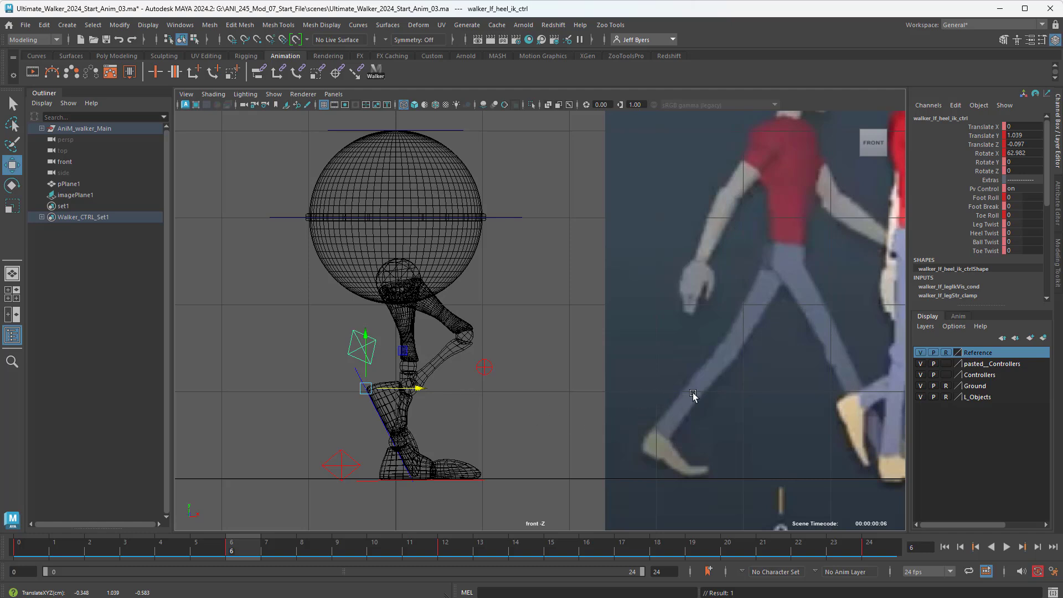
middle_click_drag(698, 394, 584, 388, "alt")
left_click_drag(299, 382, 264, 378)
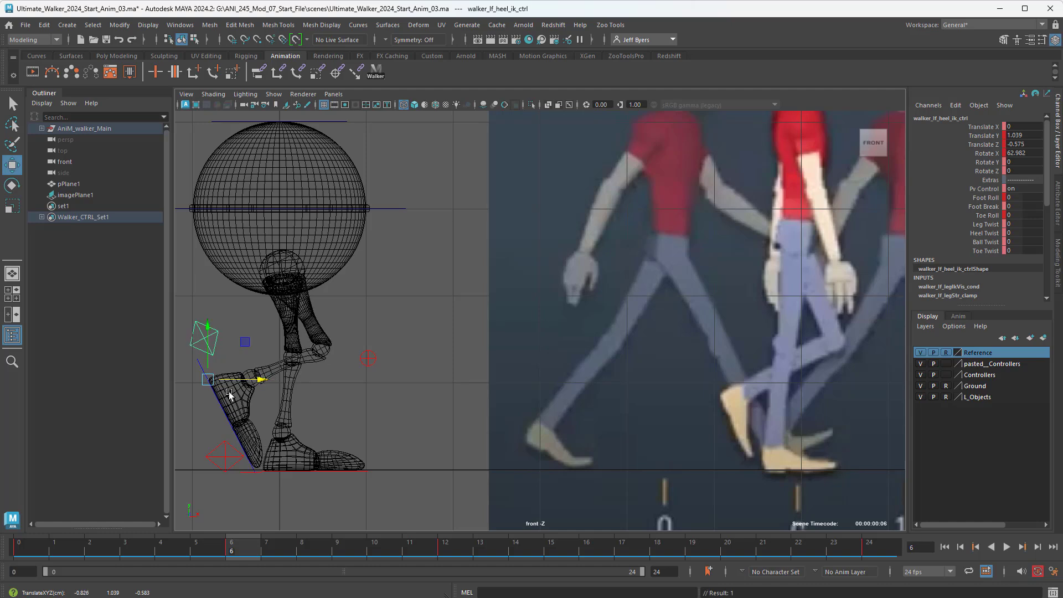
left_click_drag(206, 332, 204, 328)
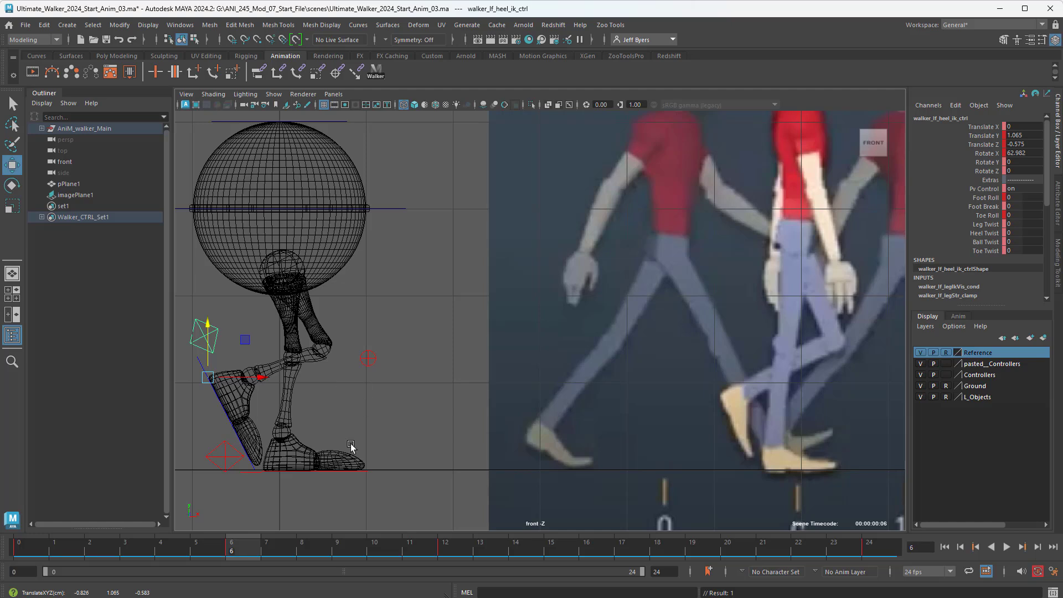
middle_click_drag(390, 405, 415, 379, "alt")
mouse_move(344, 381)
middle_mouse_down("alt")
mouse_move(368, 382)
mouse_move(408, 408)
mouse_move(446, 404)
mouse_move(346, 385)
middle_mouse_up("alt")
scroll(388, 398, "down", 3)
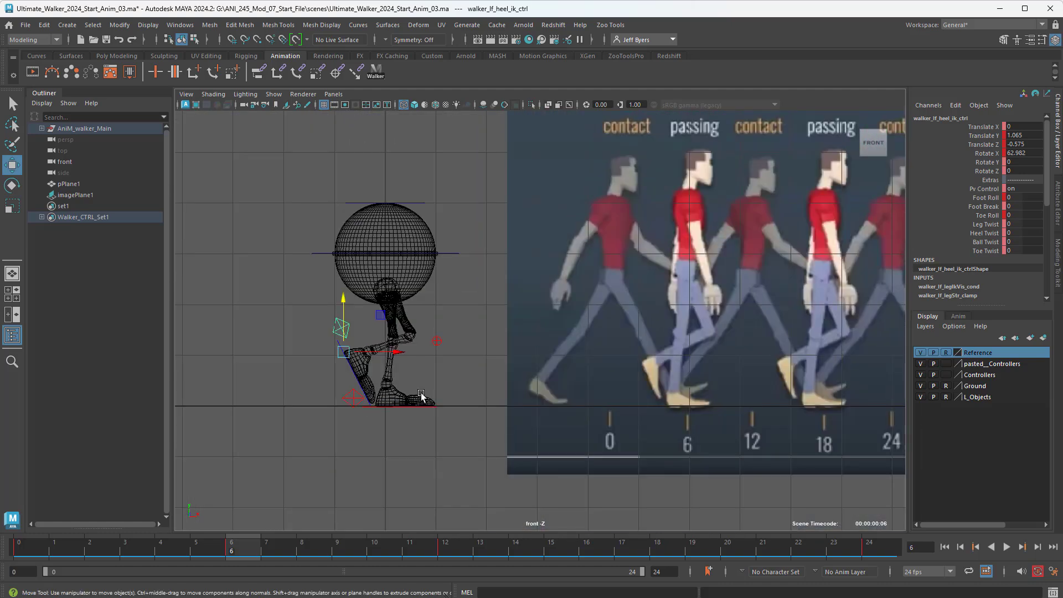
middle_click_drag(420, 395, 415, 409, "alt")
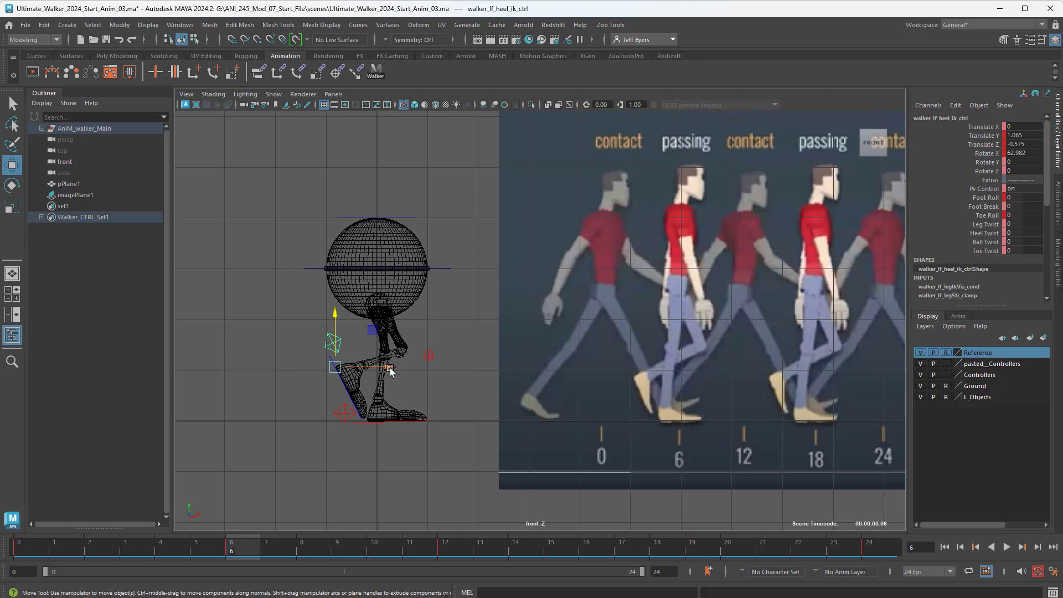
Nudge the left heel control at frame 6 to about -0.60 in Translate Z, and return to frame 0.
left_click_drag(390, 371, 390, 362)
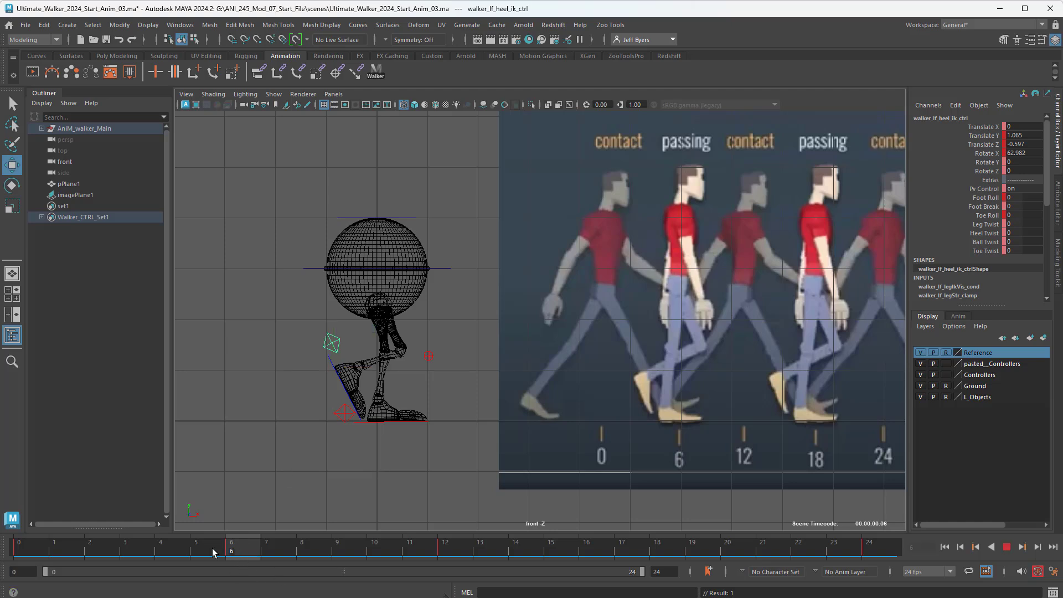
left_click_drag(241, 551, 5, 561)
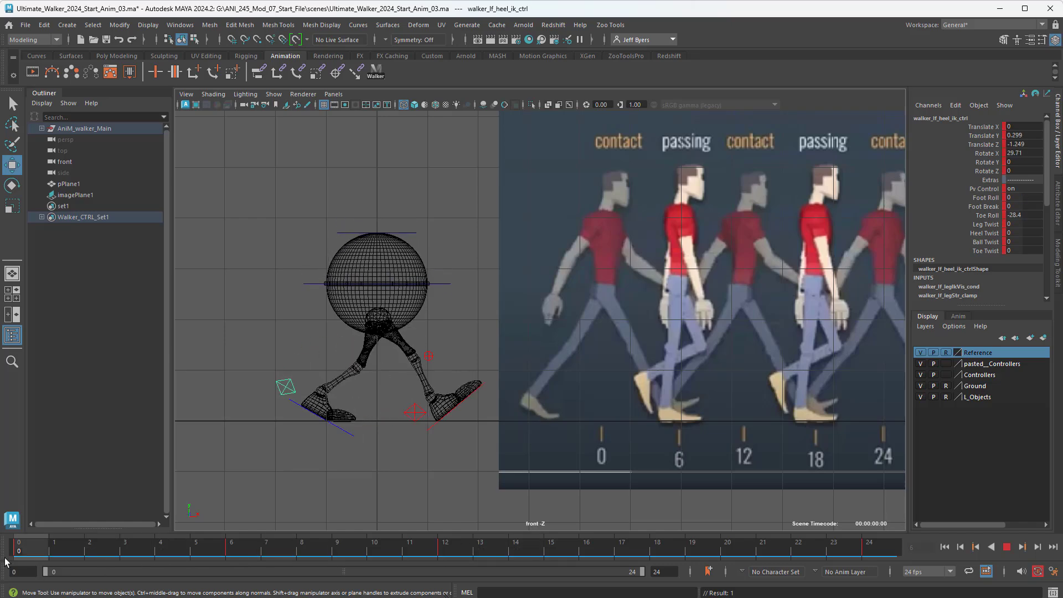
Copy the main body control's key at frame 0 and paste it at frame 12.
left_click(447, 285)
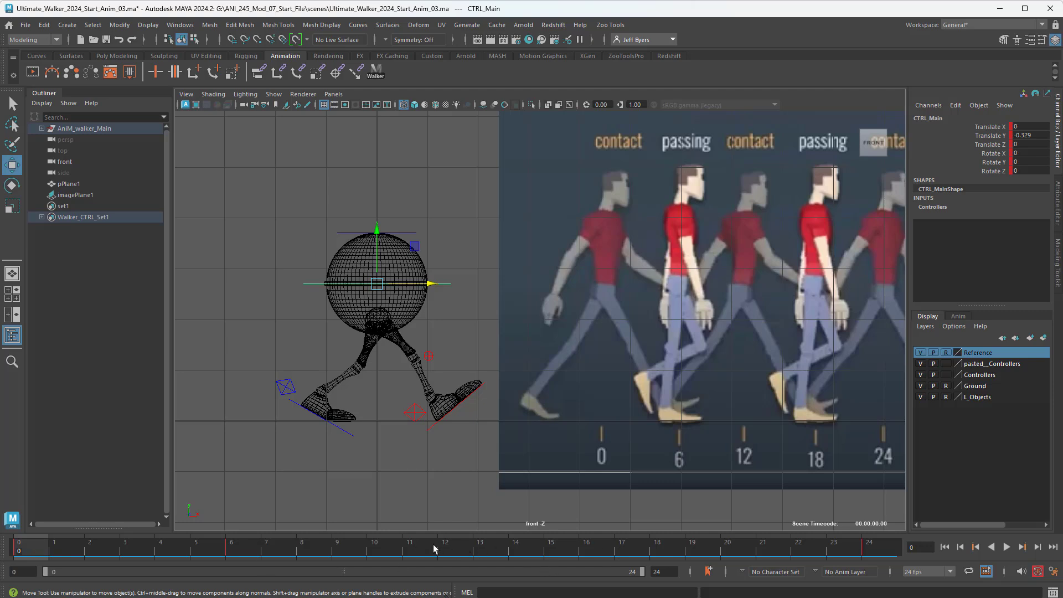
right_click(33, 548)
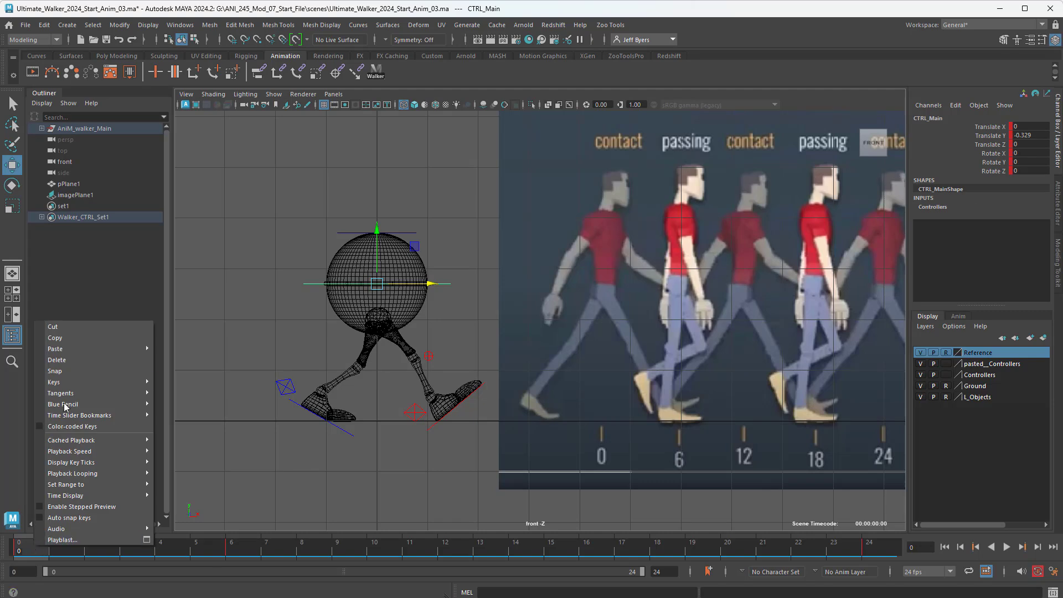
left_click(61, 336)
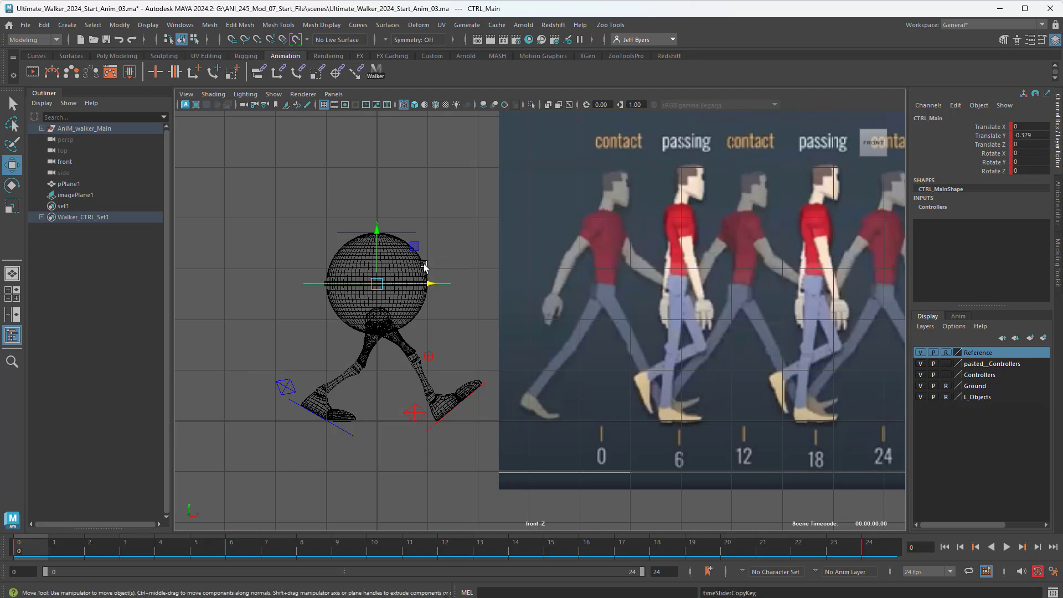
left_click(442, 554)
right_click(443, 554)
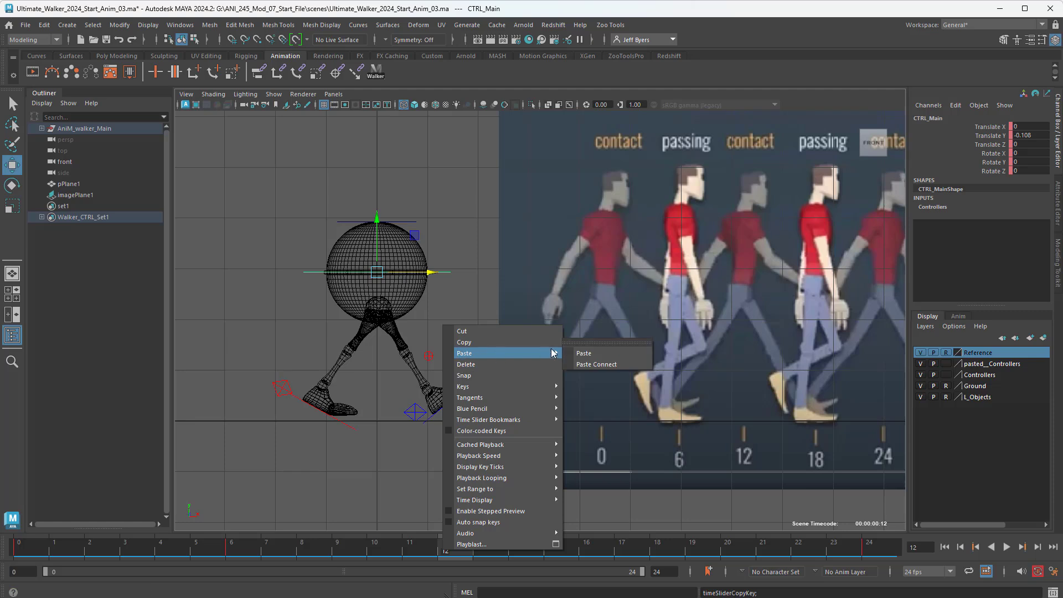
left_click(584, 353)
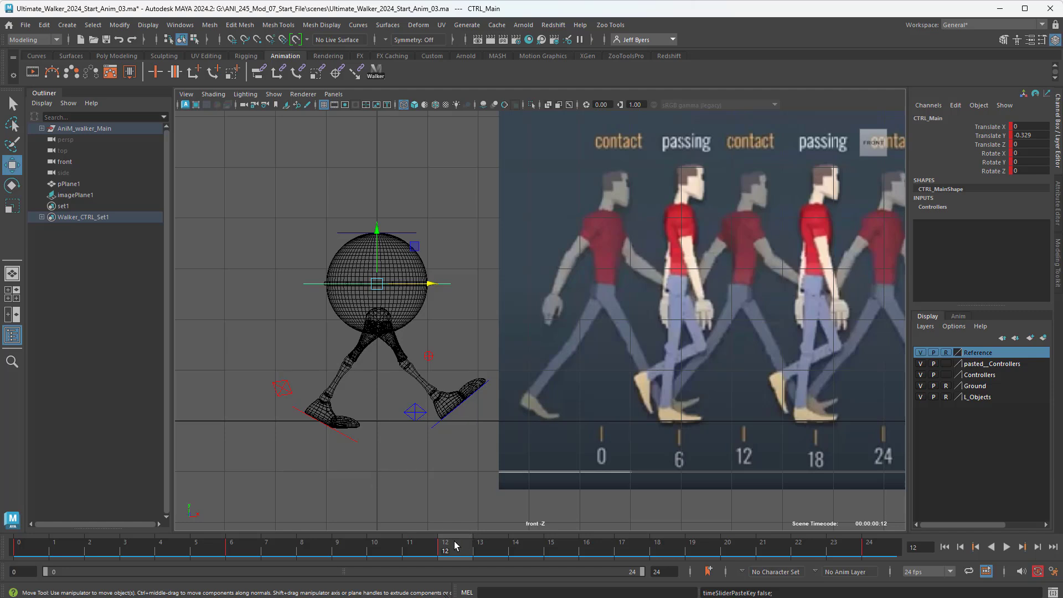
Play and scrub the walk cycle to compare the contact poses at frames 0, 12 and 24.
key("alt+v")
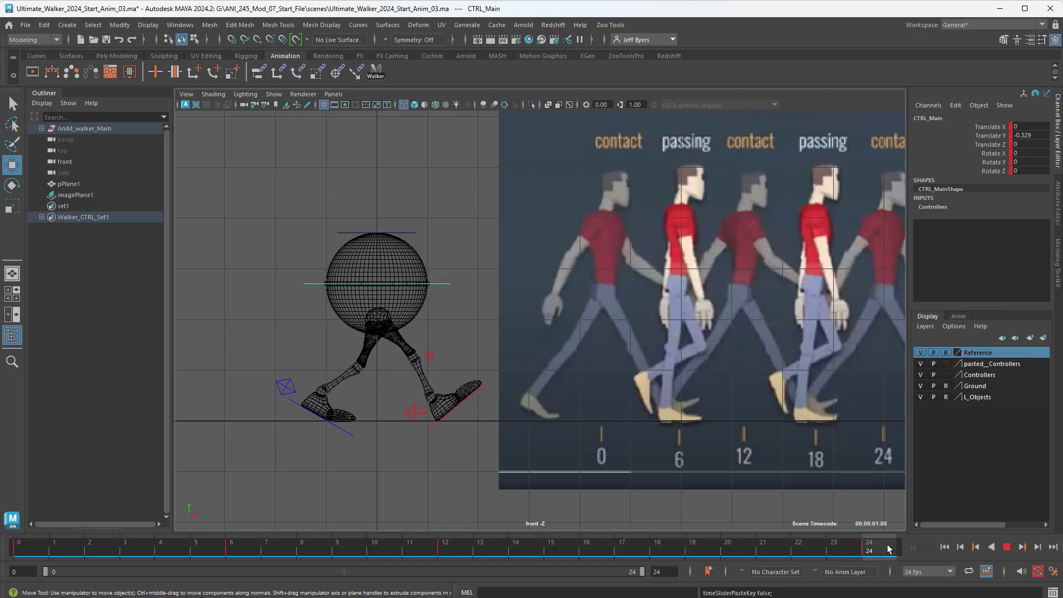
left_click(444, 541)
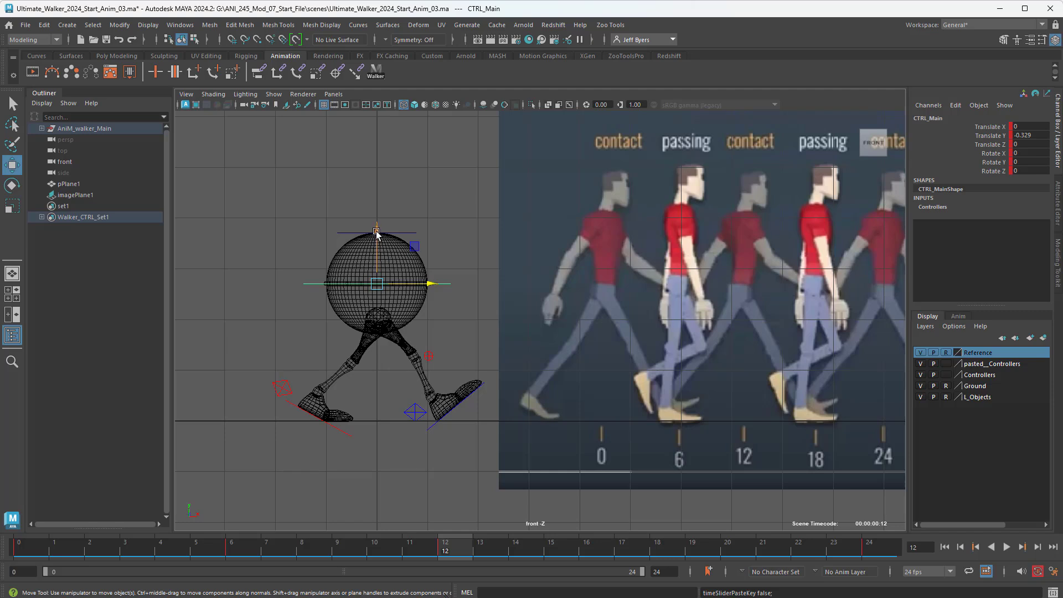
left_click_drag(377, 230, 377, 232)
key("alt+v")
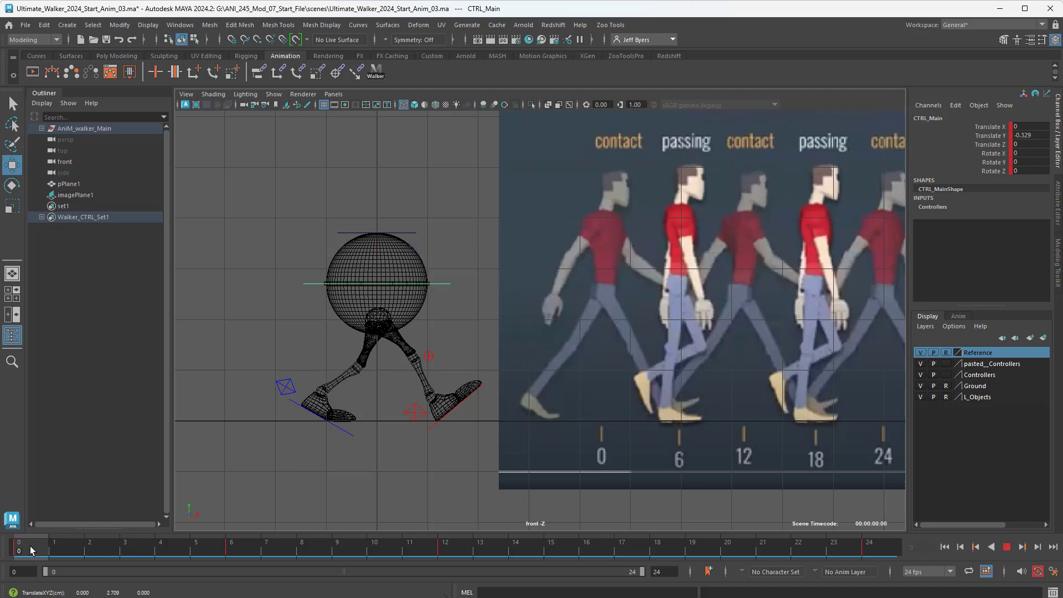
left_click_drag(30, 546, 457, 572)
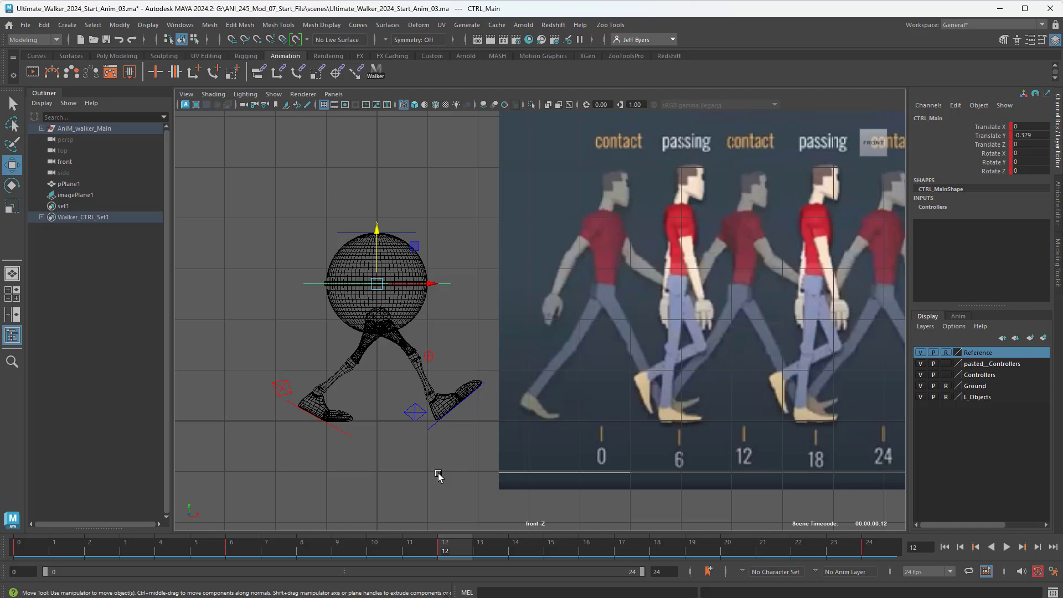
In shaded display, set the right heel control's Foot Roll, Foot Break and Toe Roll to 0 at frame 18.
key("5")
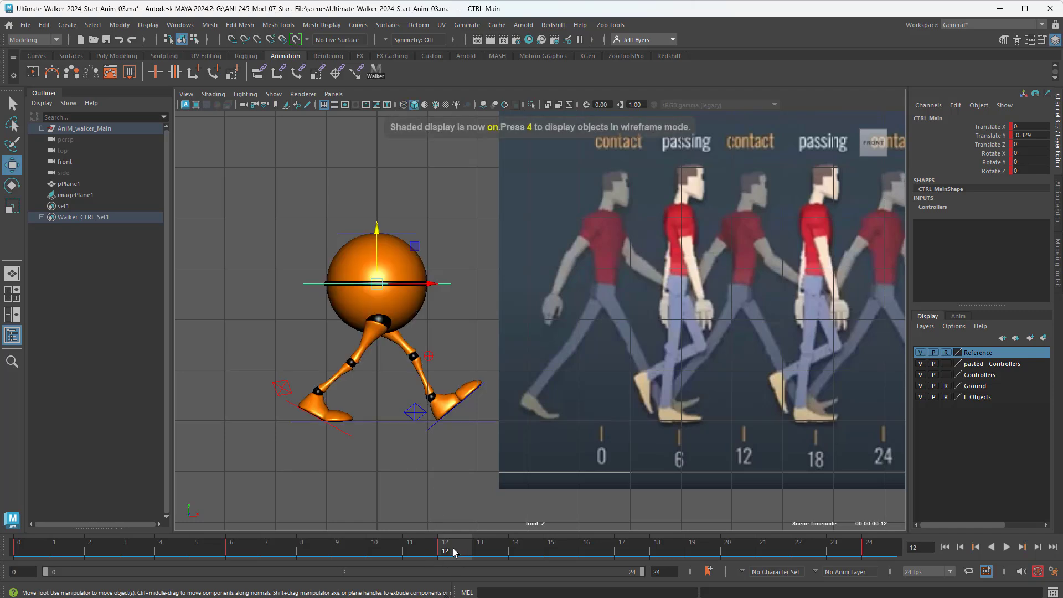
key("alt+v")
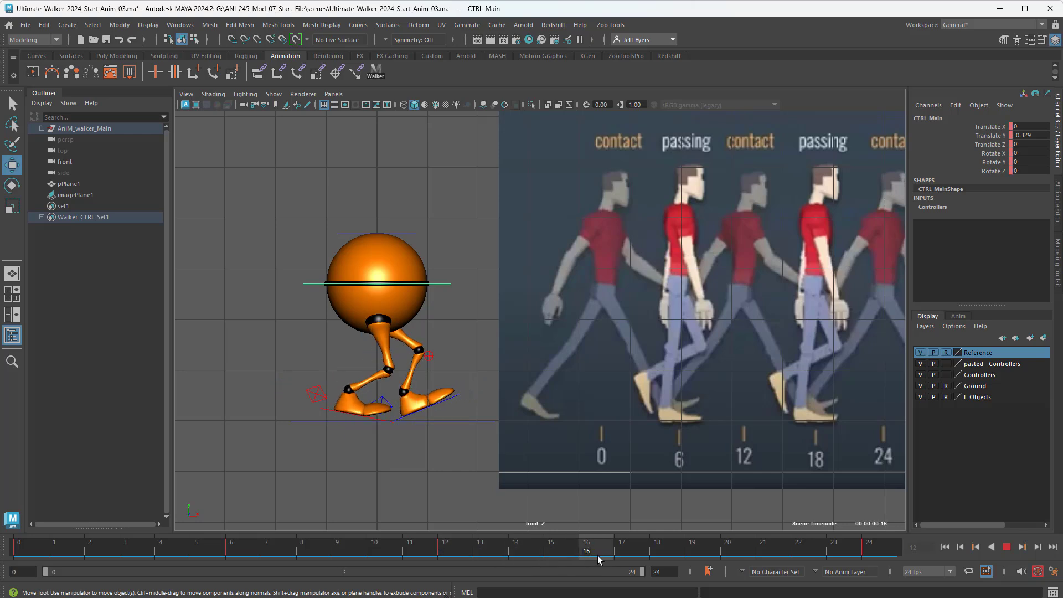
mouse_move(595, 559)
left_mouse_down()
mouse_move(670, 560)
mouse_move(451, 549)
mouse_move(657, 553)
left_mouse_up()
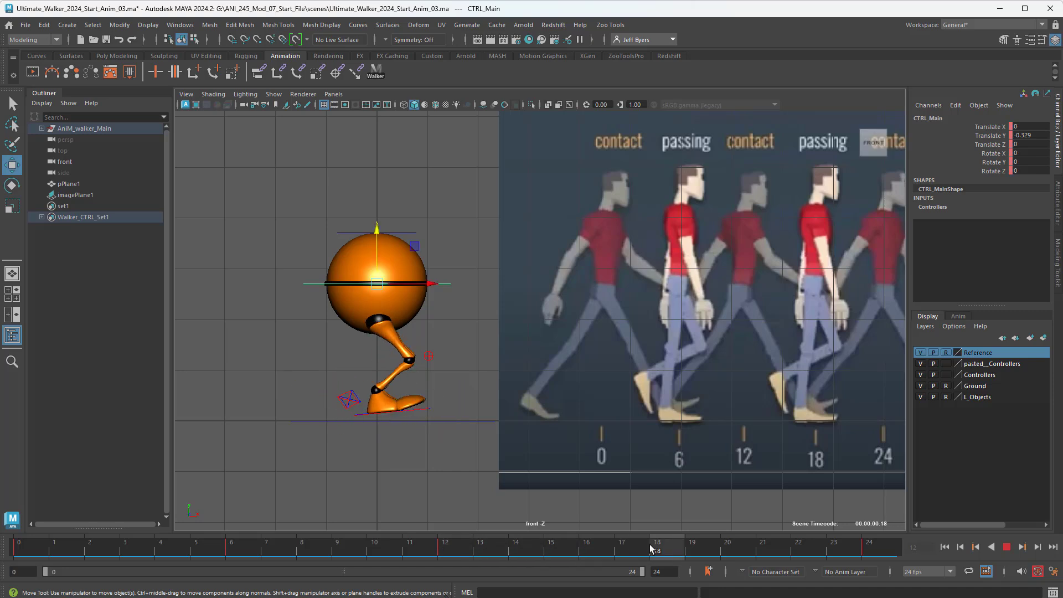
left_click(340, 398)
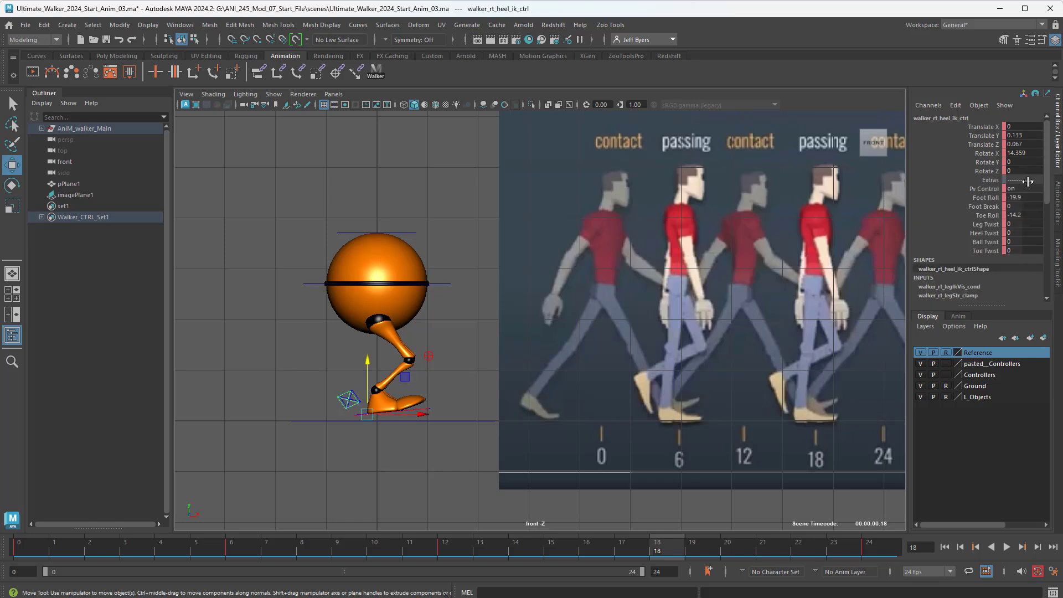
left_click_drag(1029, 196, 1022, 215)
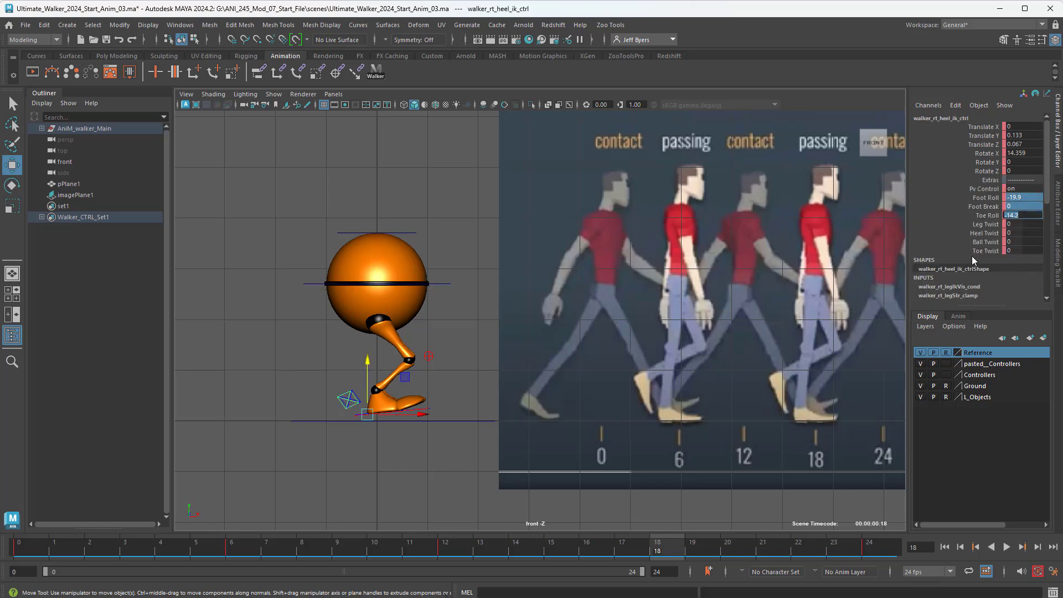
type("0")
key("Return")
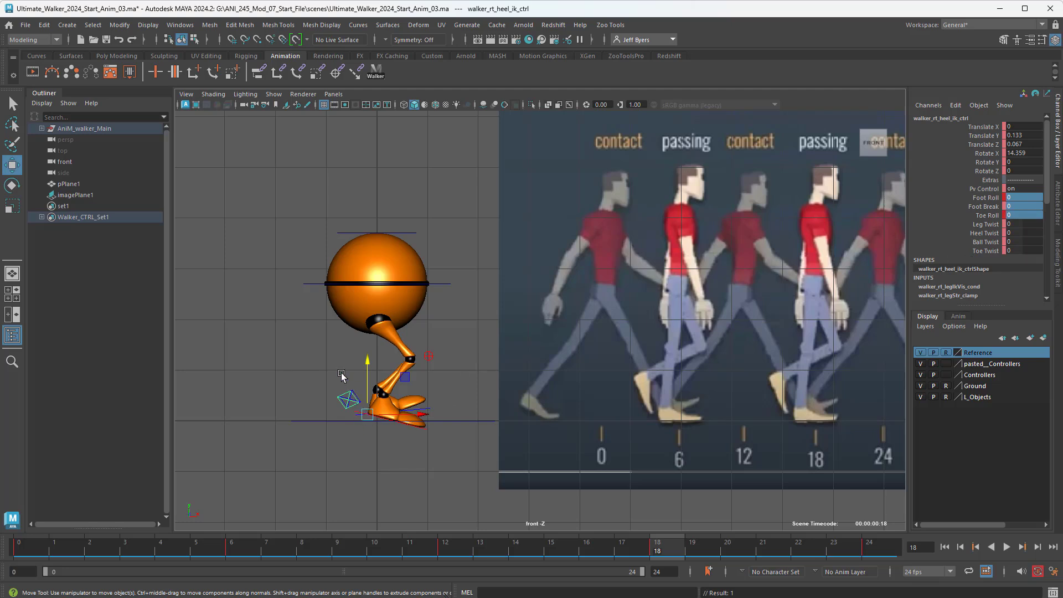
Set the left heel control's Foot Roll, Foot Break and Toe Roll to 0 at frame 18.
left_click(363, 398)
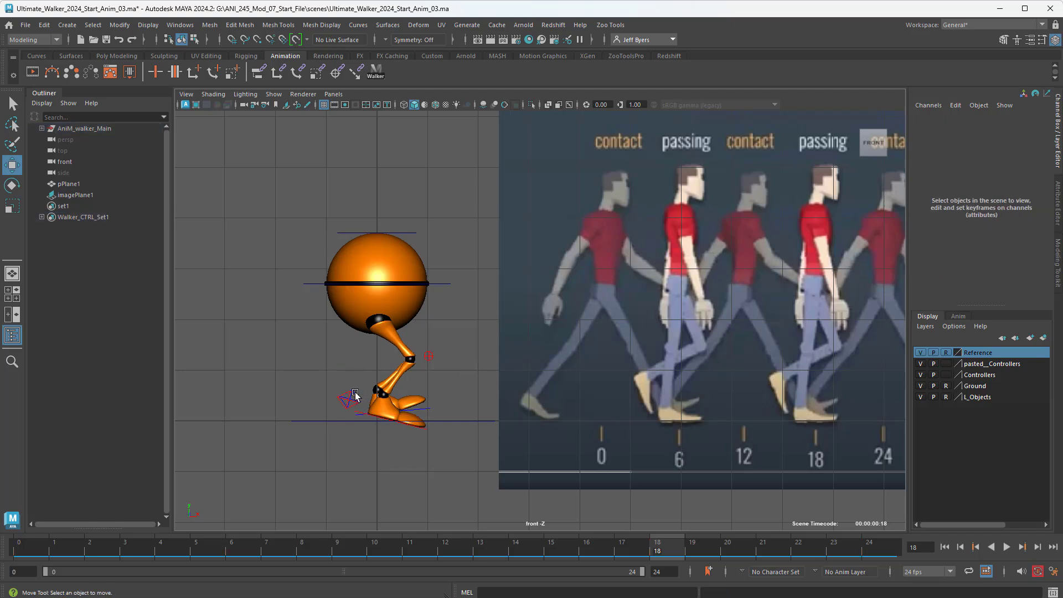
left_click(357, 396)
scroll(387, 397, "up", 3)
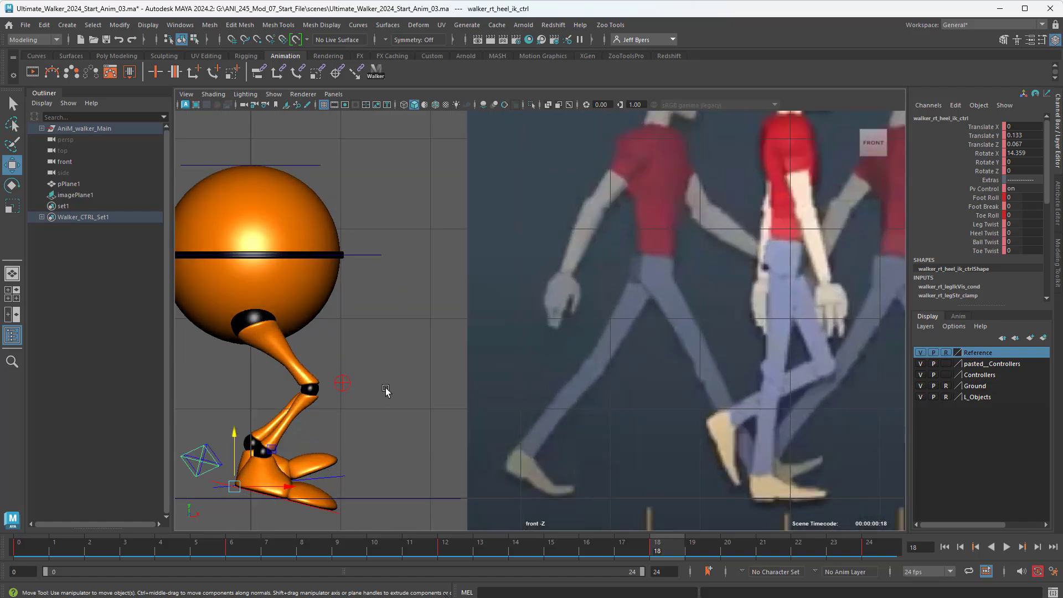
scroll(385, 390, "up", 3)
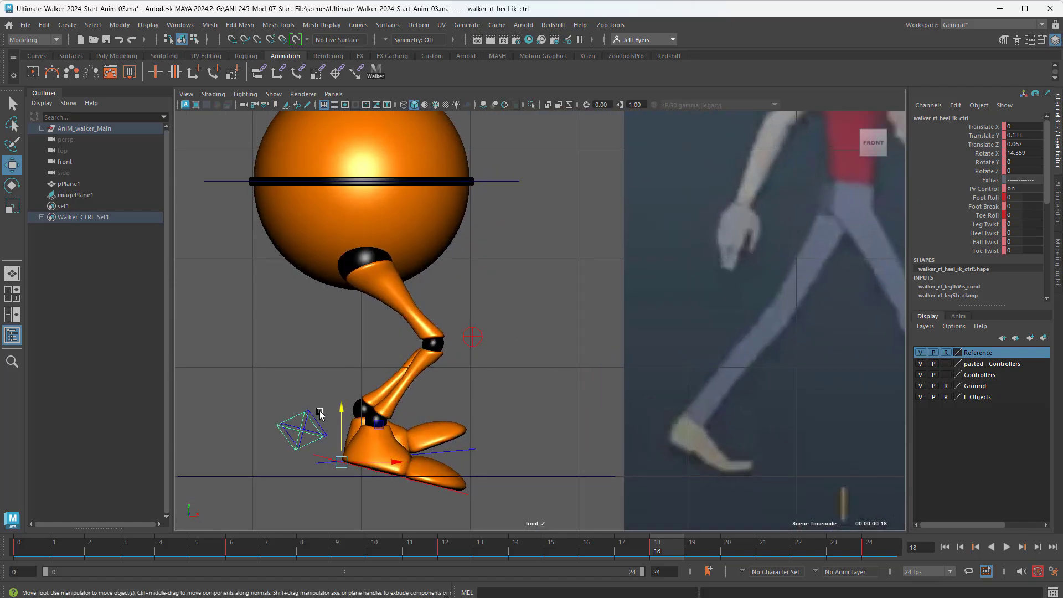
left_click(316, 415)
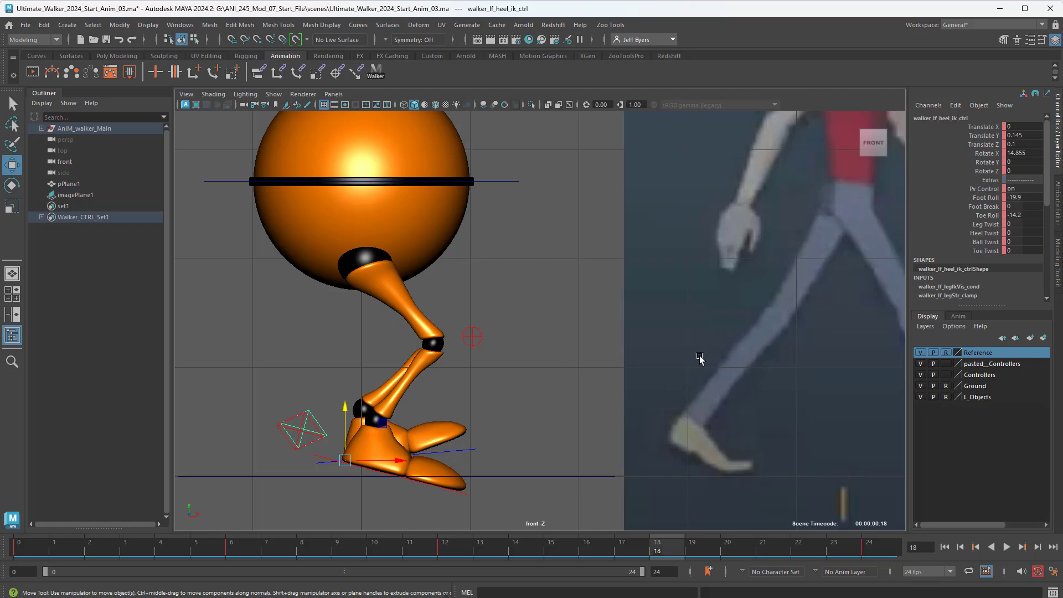
left_click_drag(1024, 201, 1014, 222)
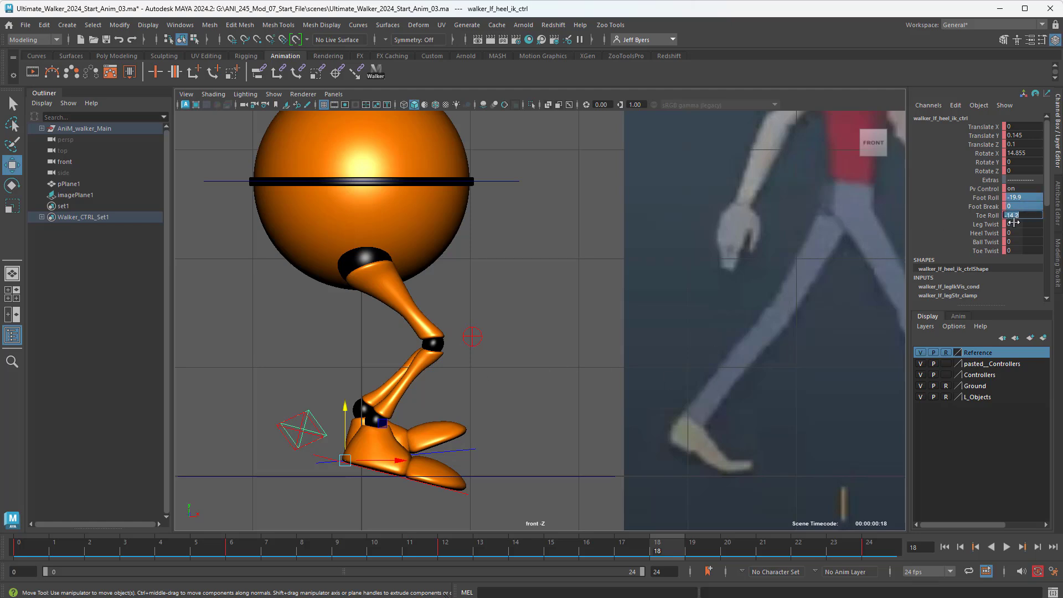
type("0")
key("Return")
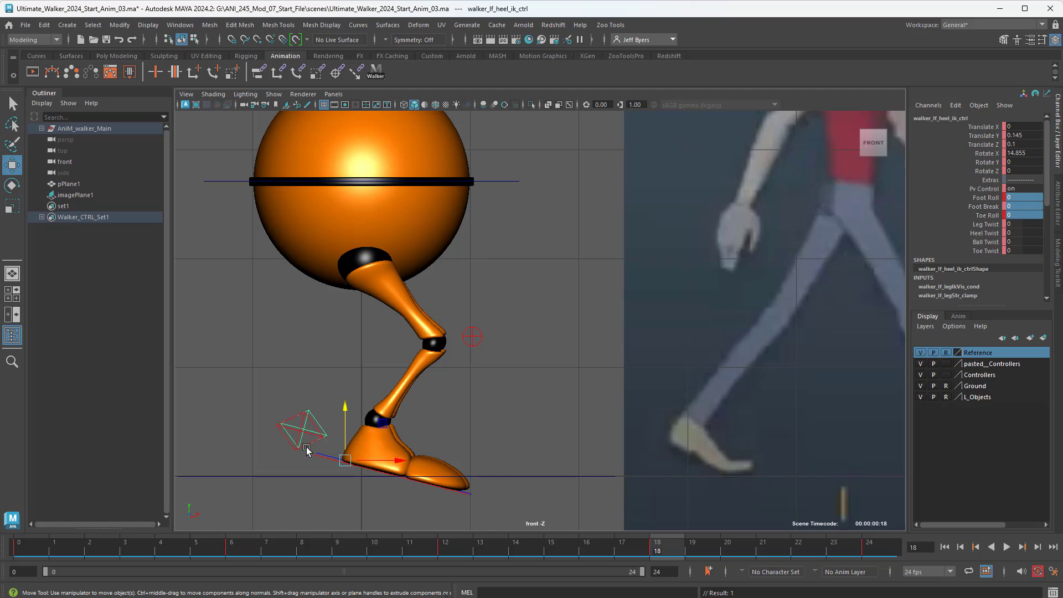
Level the right foot by setting its heel control's Rotate X to 0.
left_click(284, 439)
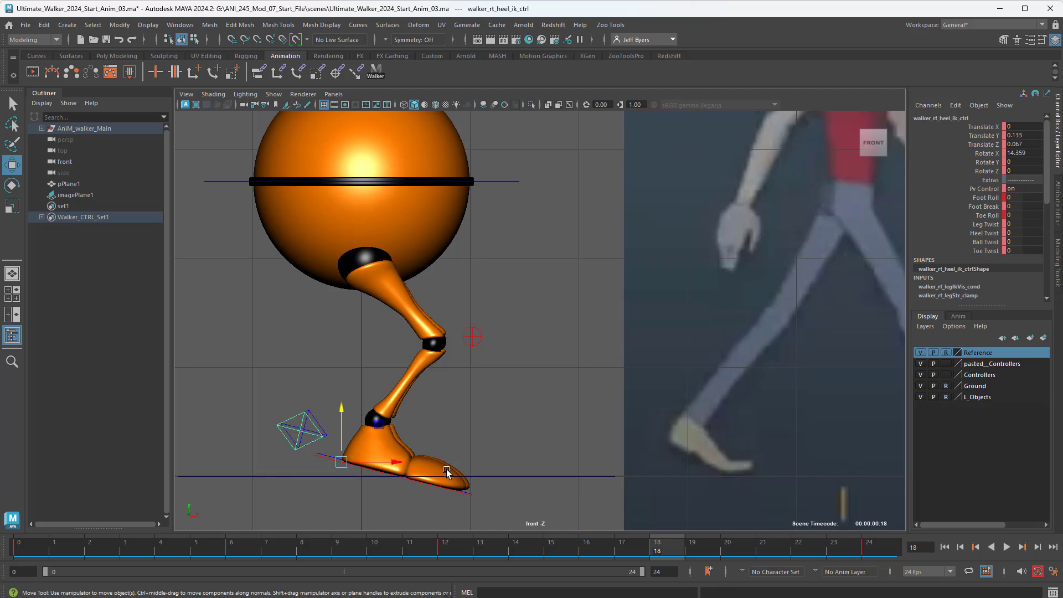
key("e")
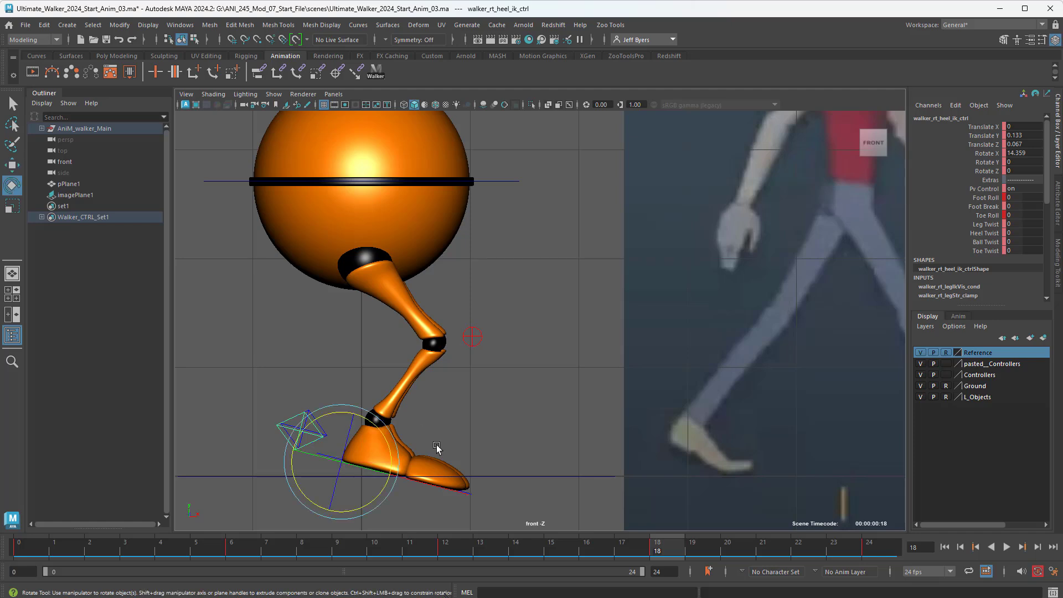
left_click_drag(388, 443, 388, 426)
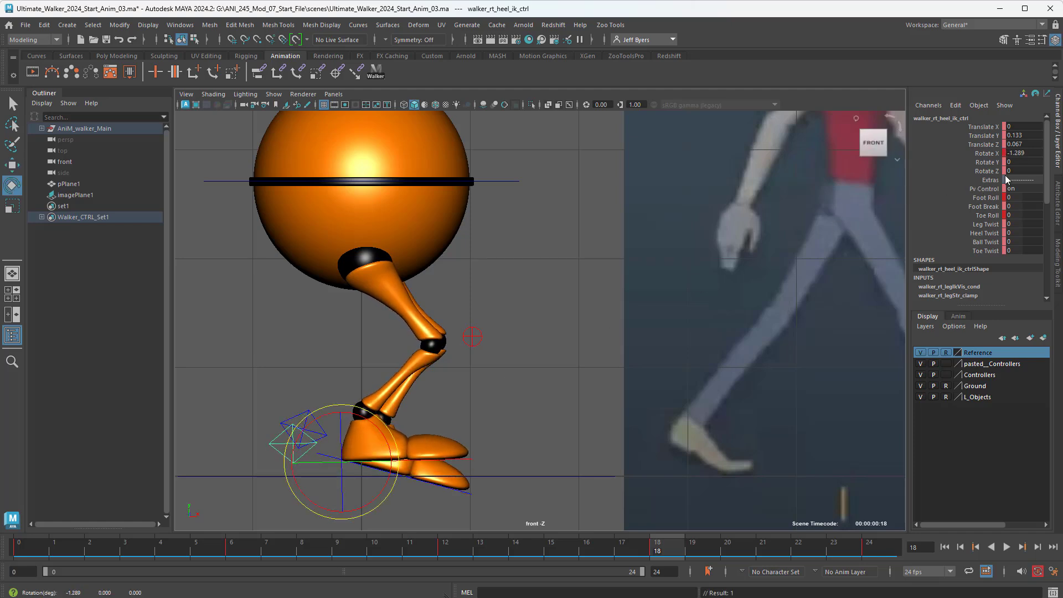
left_click(1023, 153)
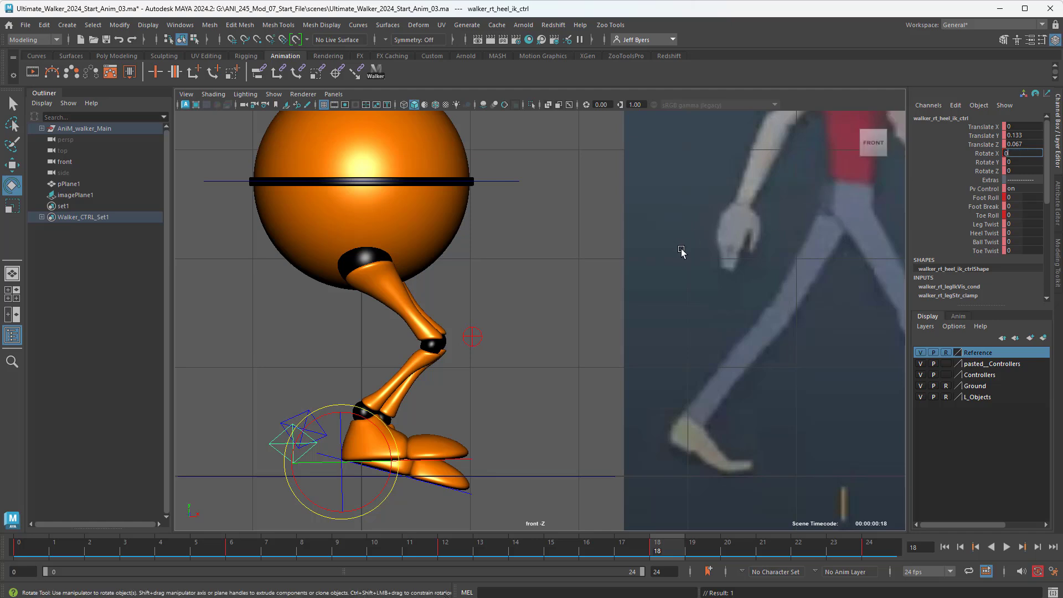
key("Return")
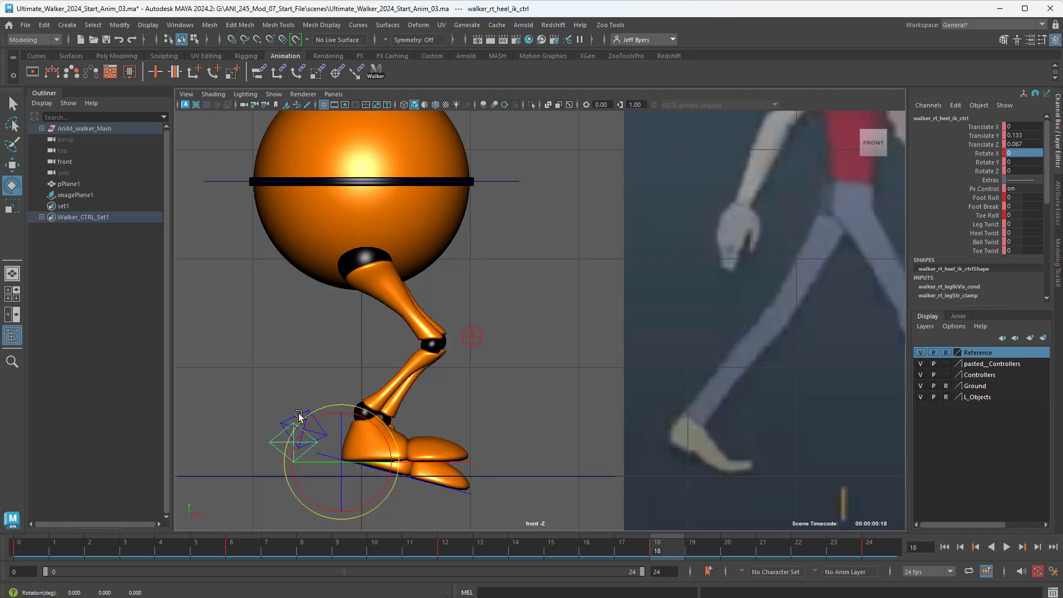
Level the left foot by setting its heel control's Rotate X to 0.
left_click(304, 379)
left_click(299, 429)
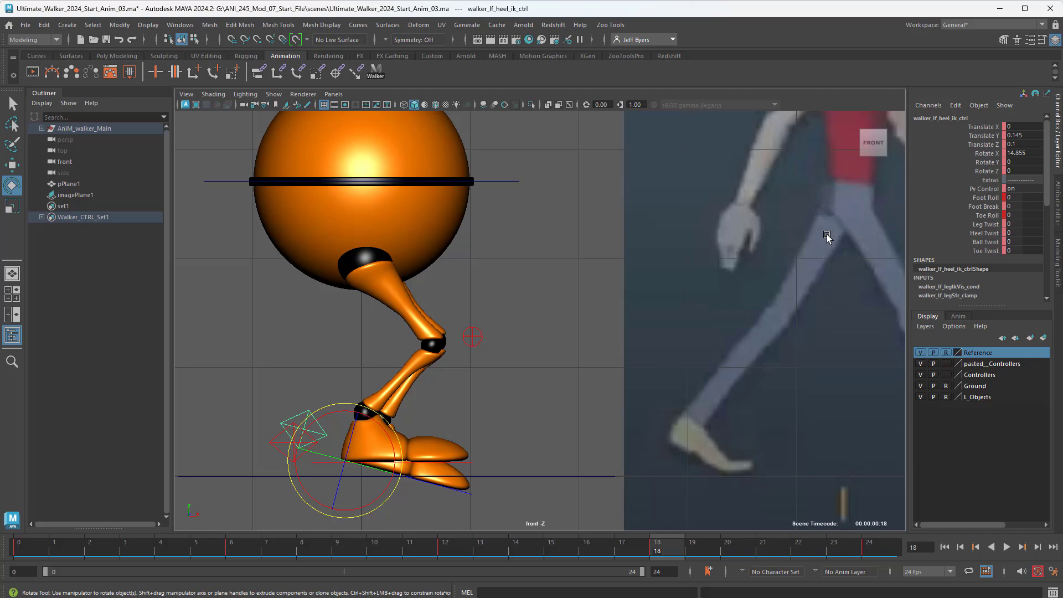
left_click(1023, 154)
type("0")
key("Return")
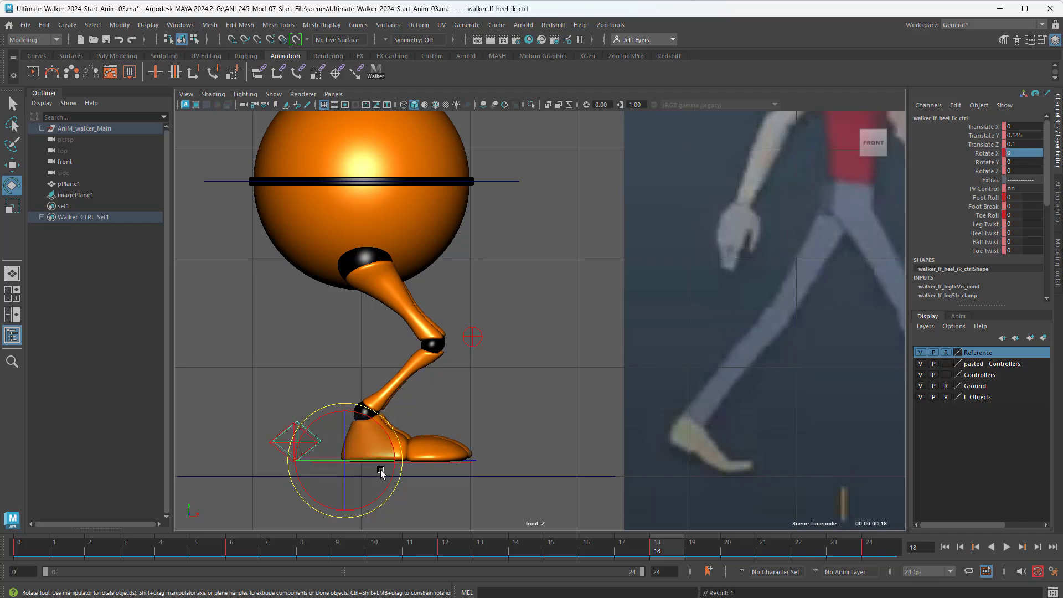
Lower the left foot onto the ground line at frame 18 by moving its heel control to Translate Y about -0.007.
left_click(280, 441)
left_click(283, 433)
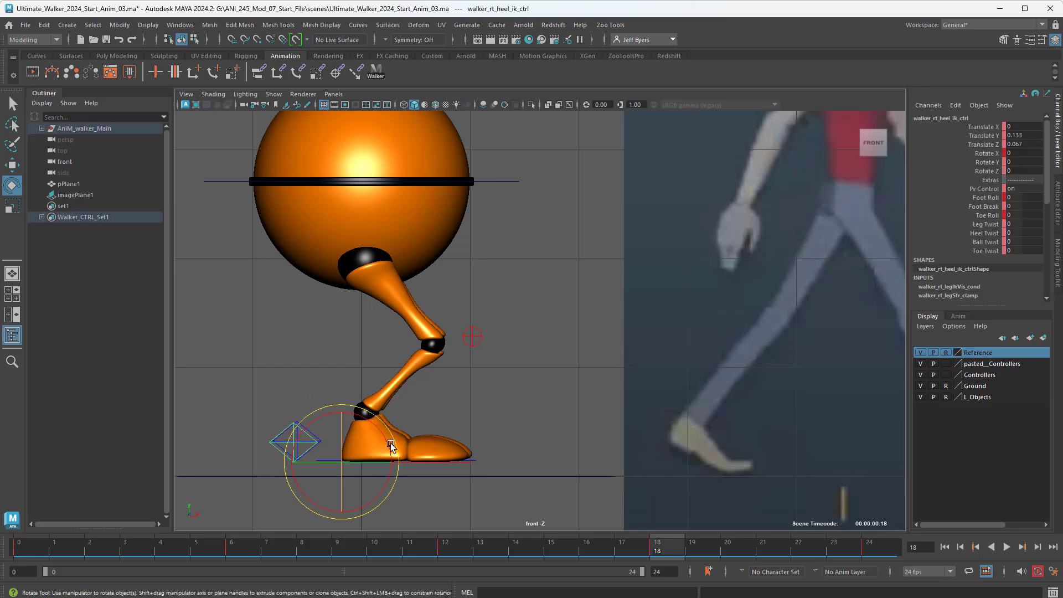
scroll(423, 441, "down", 5)
scroll(436, 443, "up", 1)
scroll(513, 443, "up", 1)
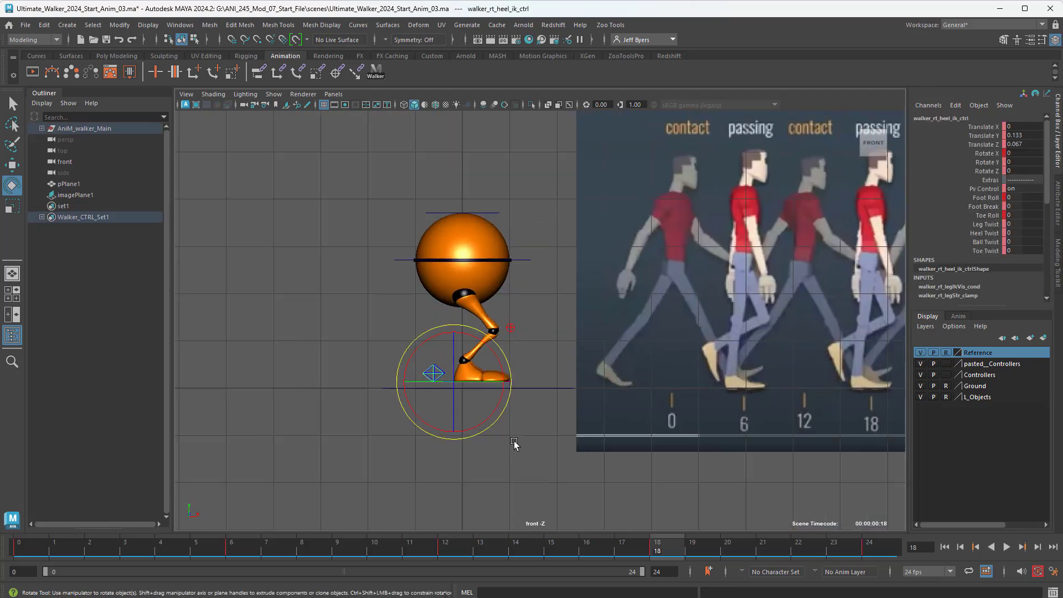
middle_click_drag(516, 438, 491, 465, "alt")
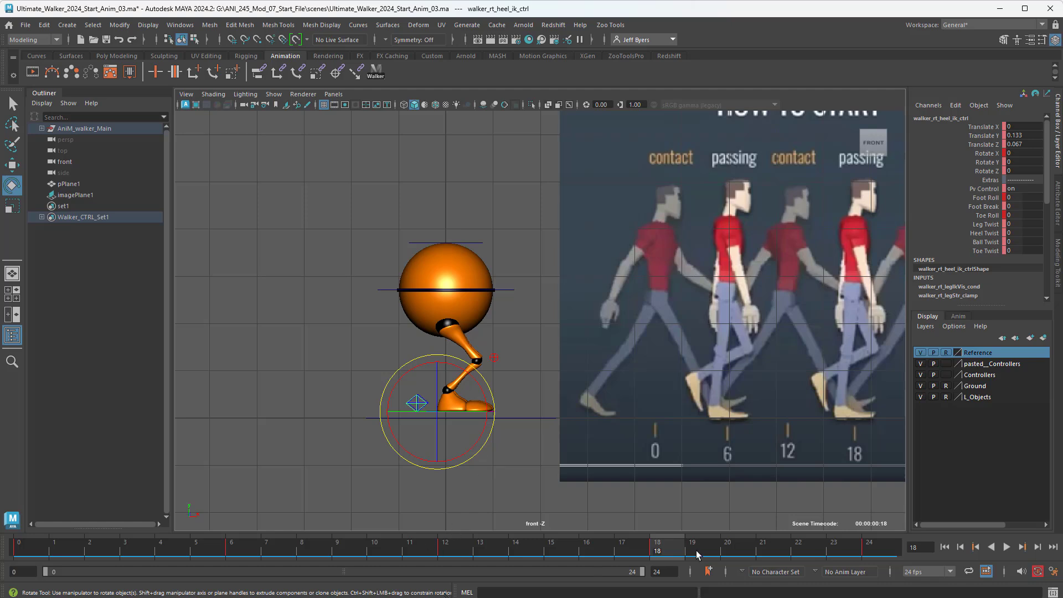
key("w")
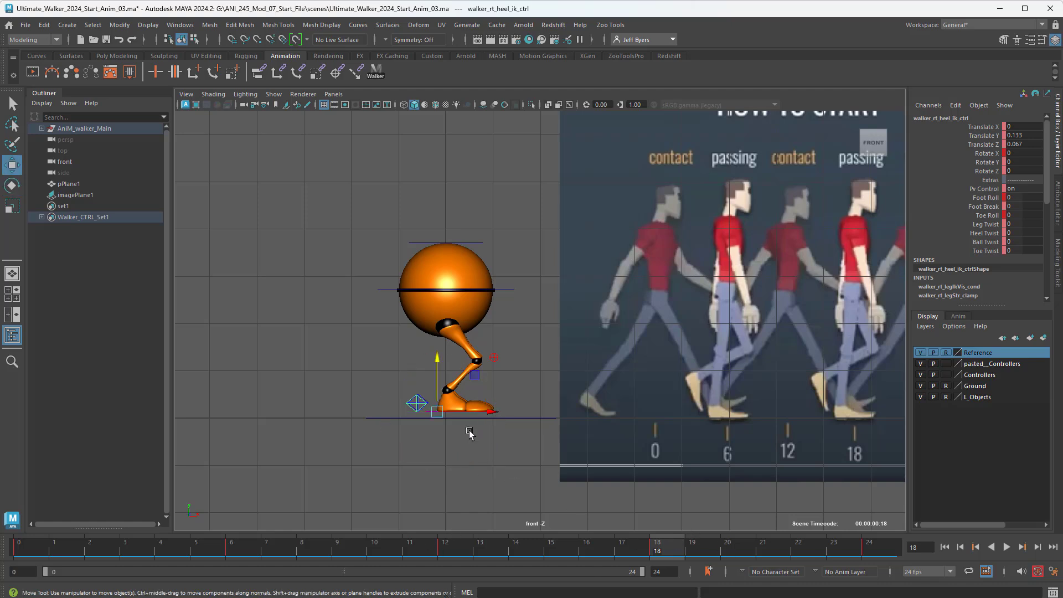
left_click(412, 381)
left_click(425, 399)
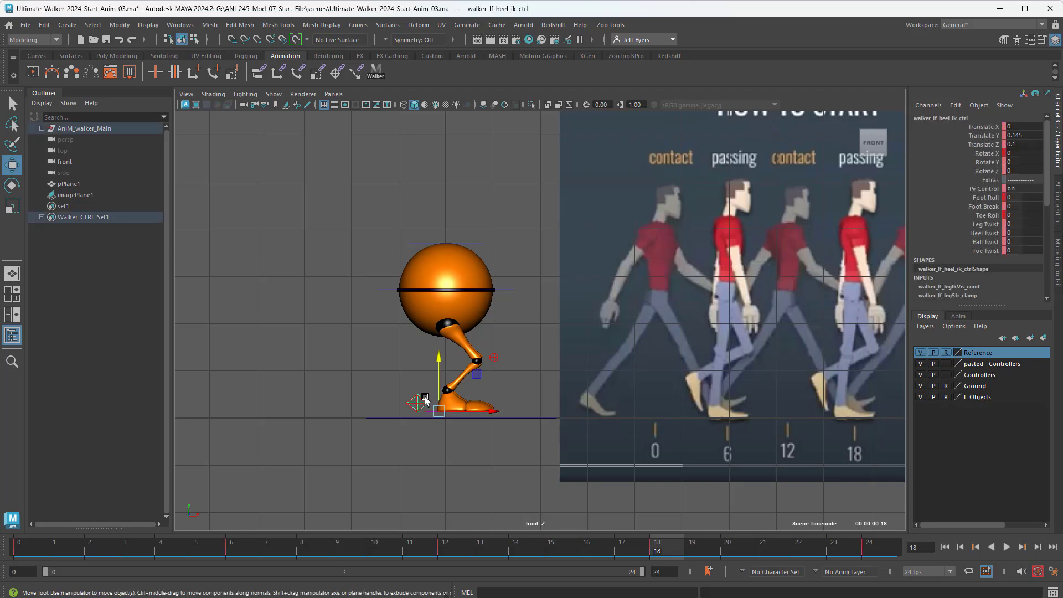
left_click_drag(439, 371, 439, 368)
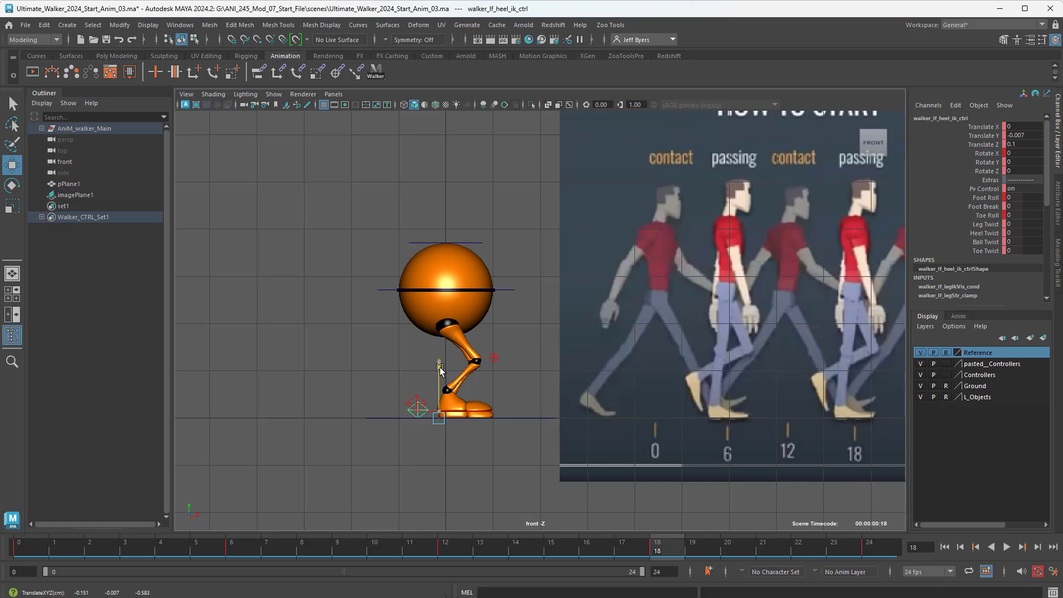
Lift the right foot behind the body, setting its heel control to about Translate Y 1.07, Translate Z -0.531 and Rotate X 63.094, and key it.
left_click(420, 401)
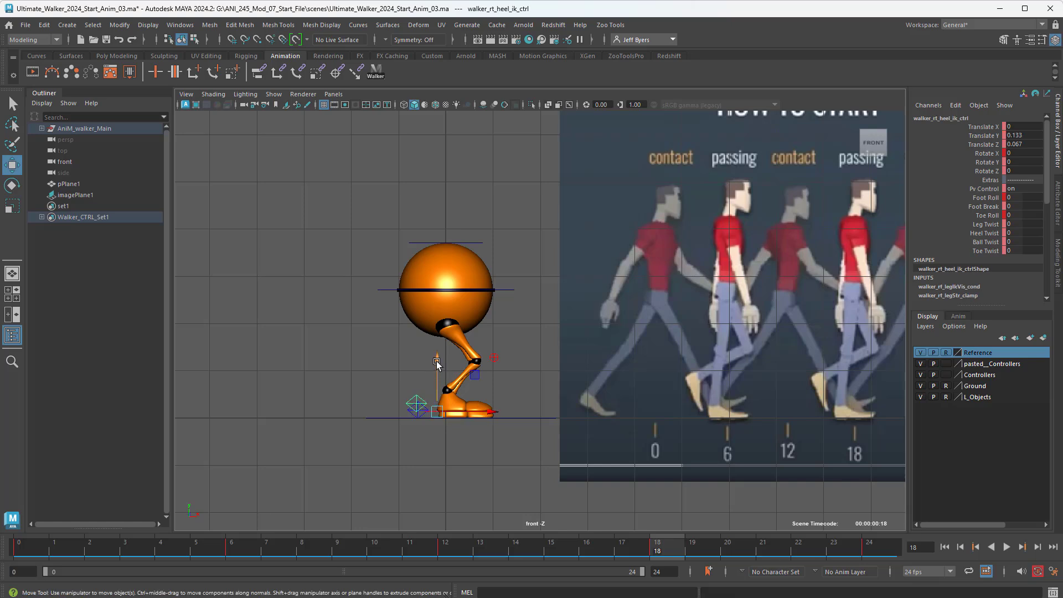
left_click_drag(437, 363, 474, 398)
key("e")
key("w")
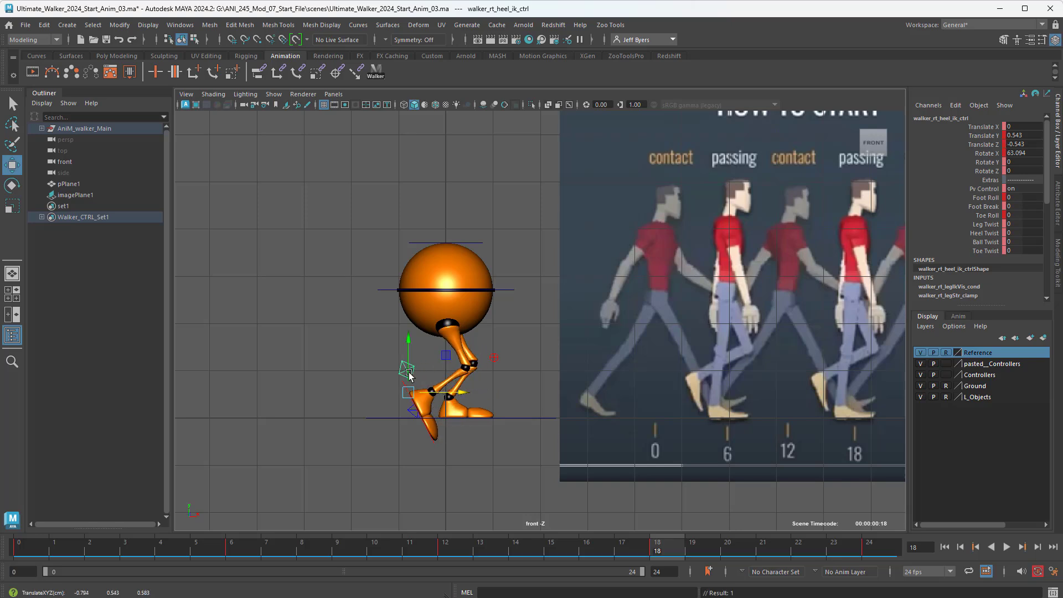
left_click_drag(408, 347, 408, 326)
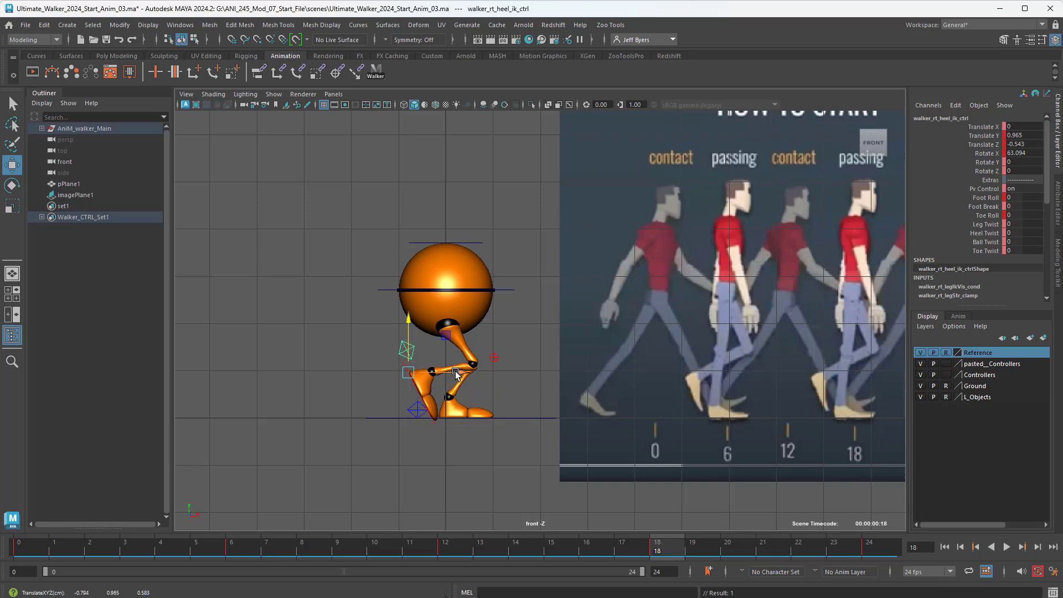
left_click_drag(408, 324, 407, 318)
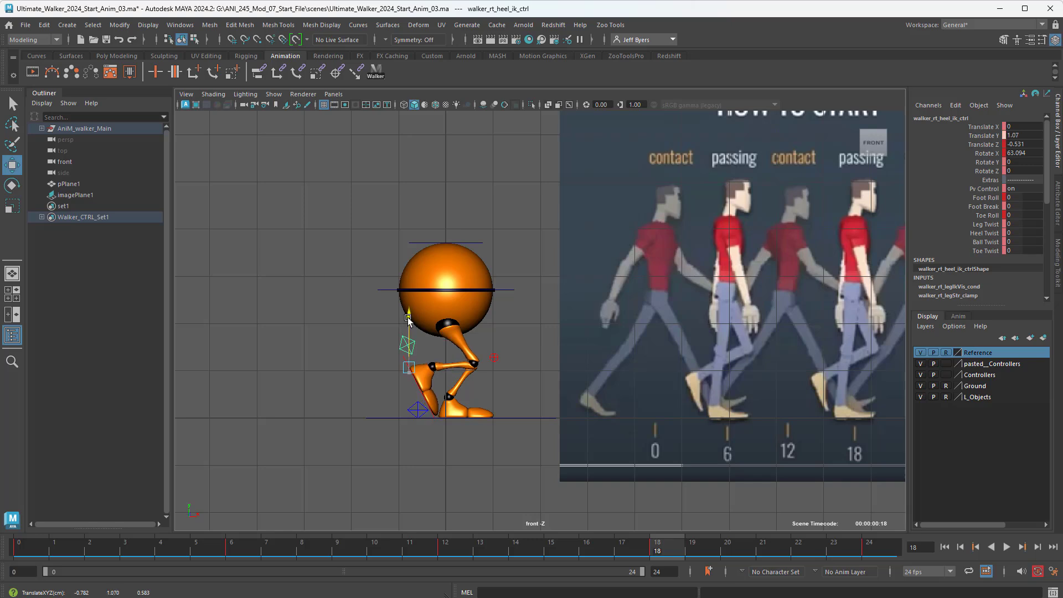
key("s")
Copy the main body control's Translate Y value of -0.031 from frame 6 to frame 18.
key("alt+v")
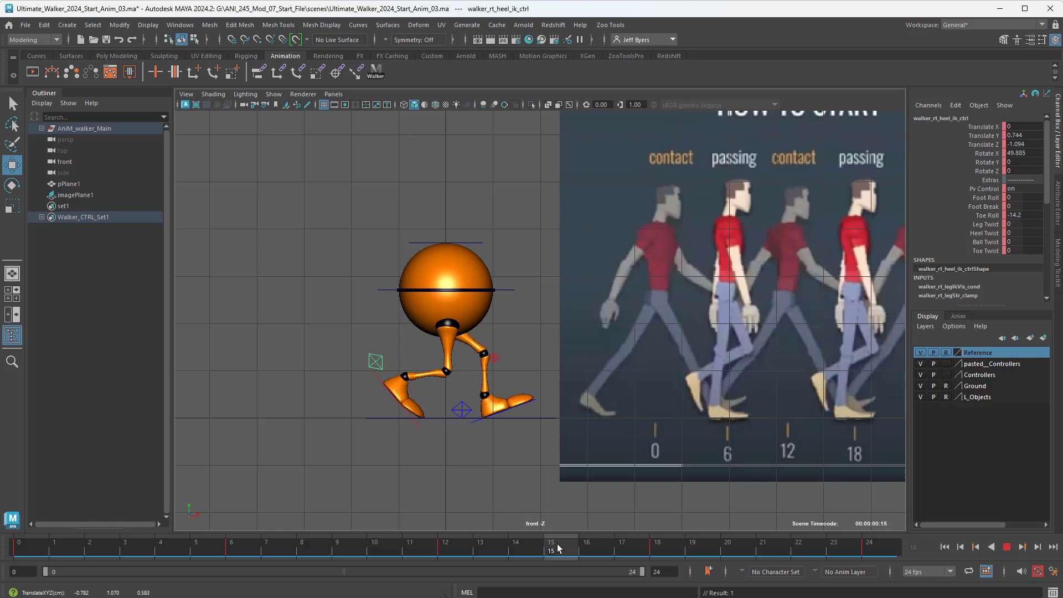
left_click_drag(686, 552, 243, 557)
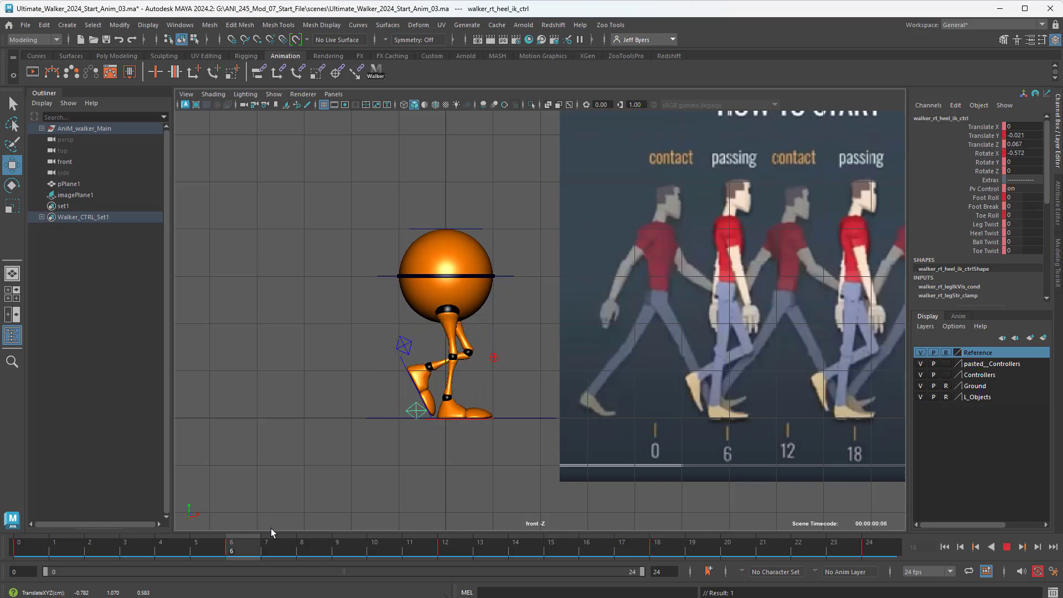
left_click(513, 277)
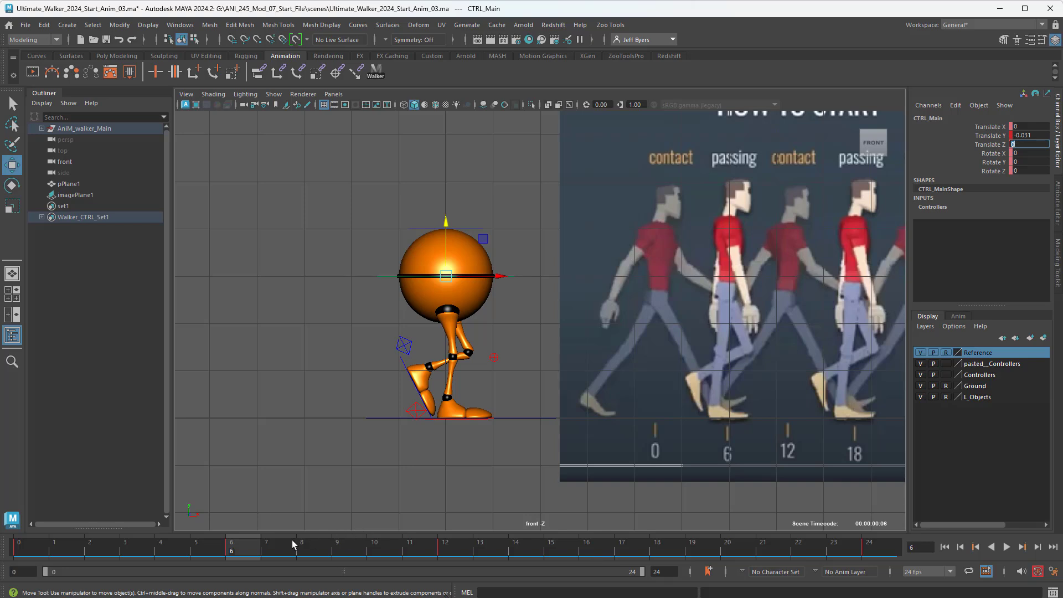
left_click_drag(248, 548, 657, 548)
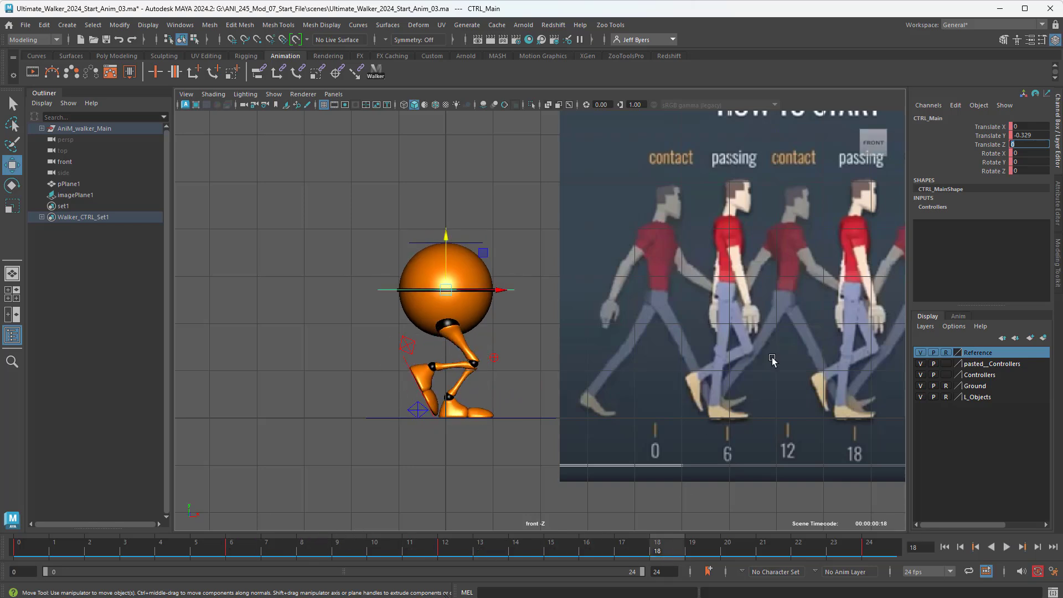
left_click(1035, 135)
key("Return")
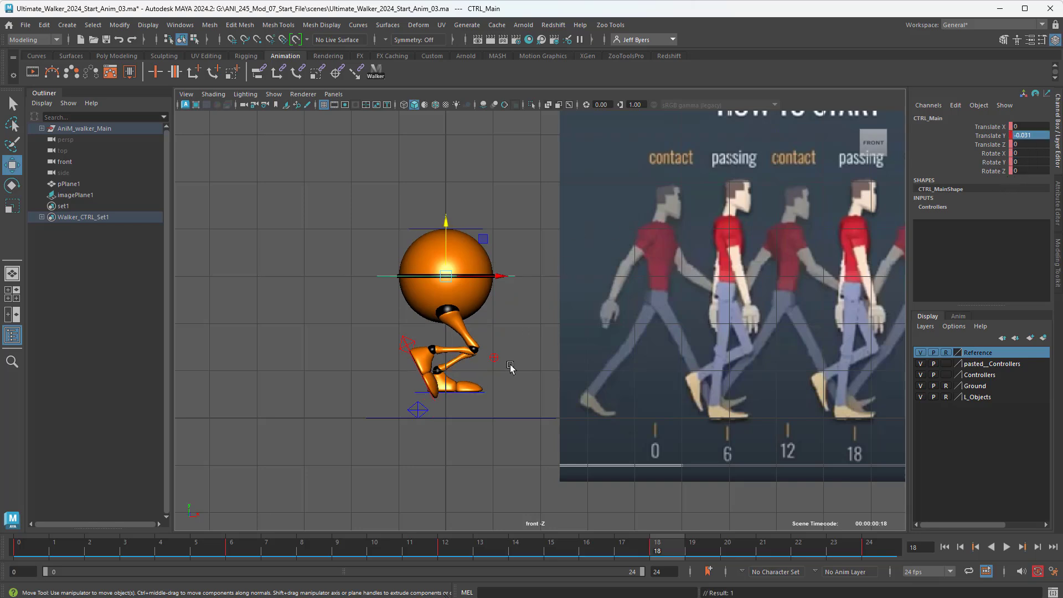
Try moving the left heel control to Translate Y about -0.066 and the main body control to about -0.101.
left_click(485, 394)
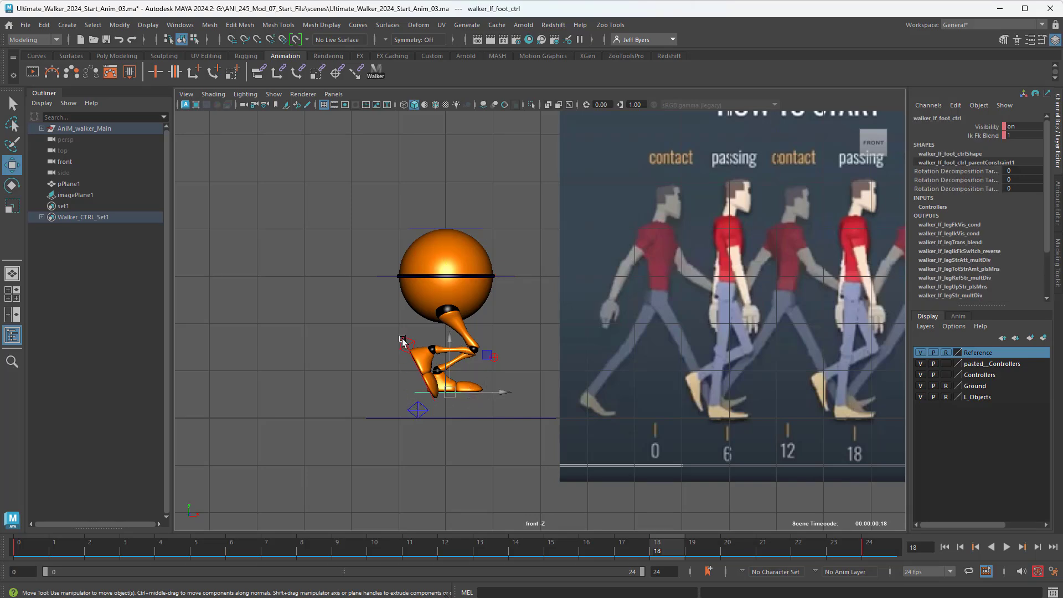
left_click(431, 407)
left_click_drag(439, 366, 444, 371)
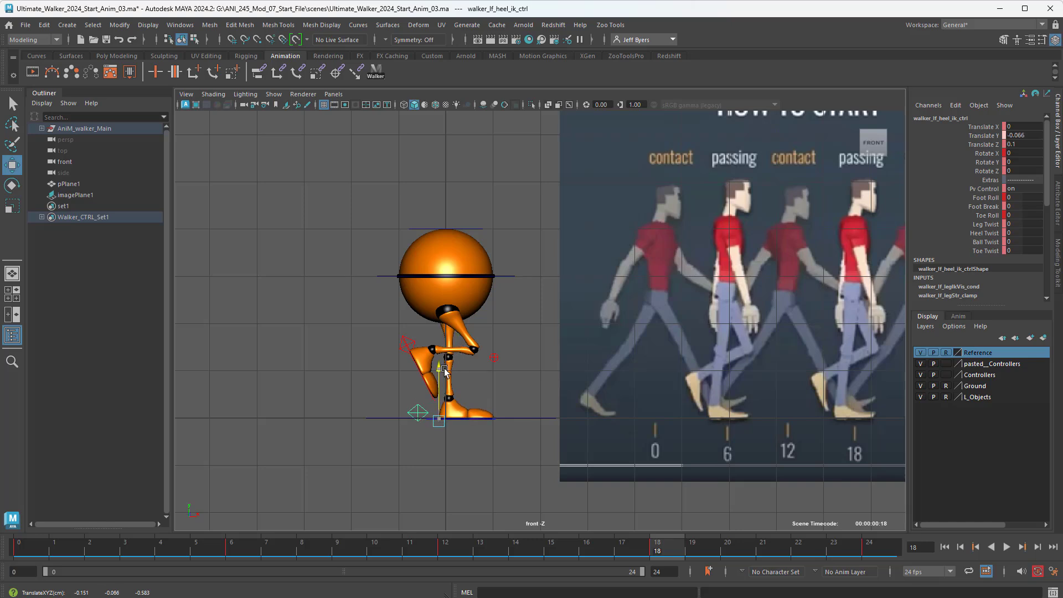
left_click(494, 276)
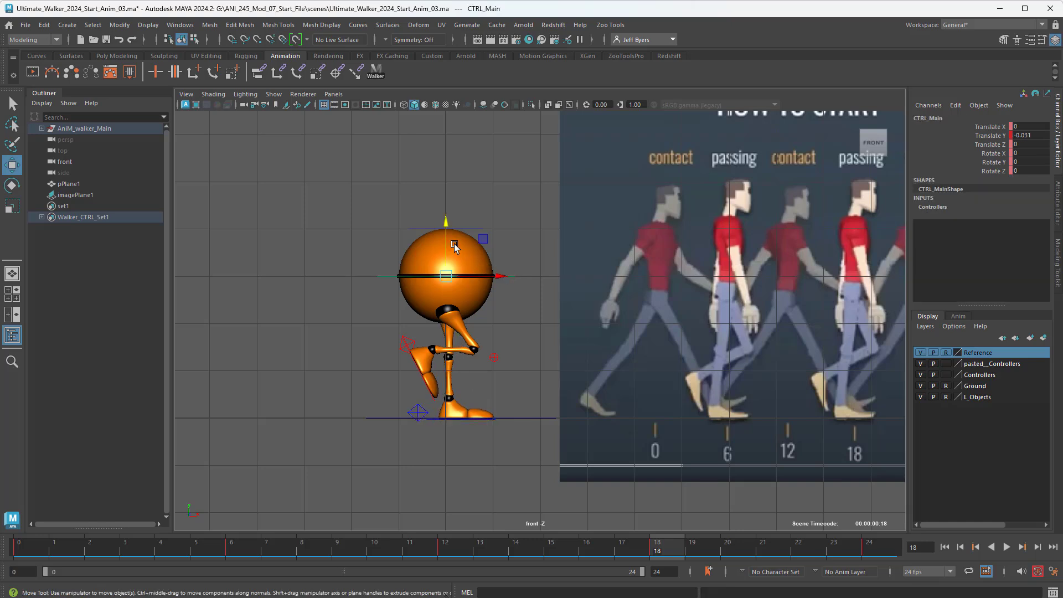
left_click_drag(446, 233, 446, 238)
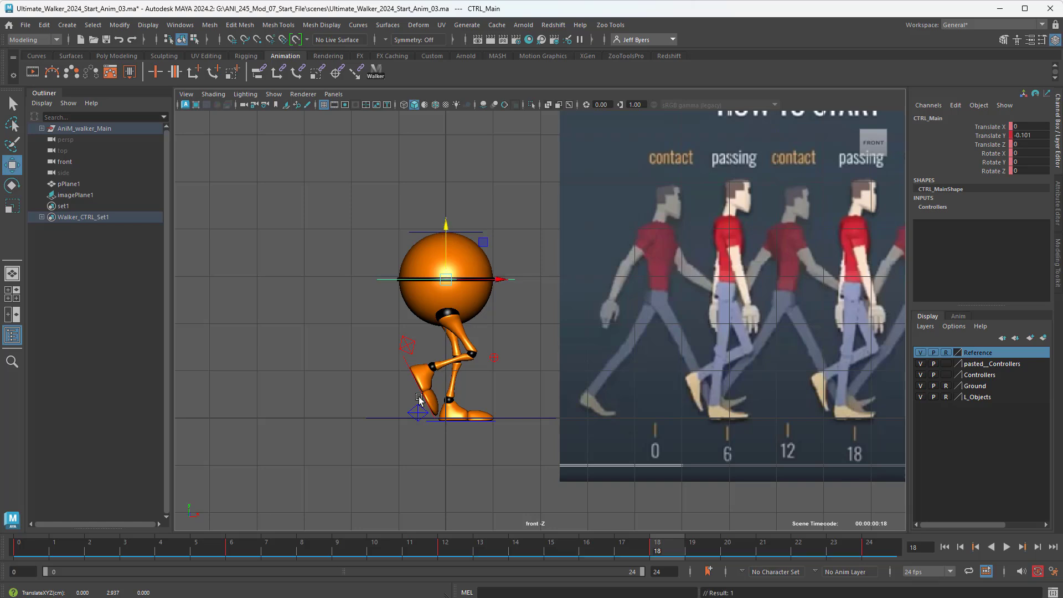
Key the left heel control at Translate Y about -0.007 and raise the main body control to about -0.031.
left_click(438, 366)
left_click_drag(437, 365, 438, 369)
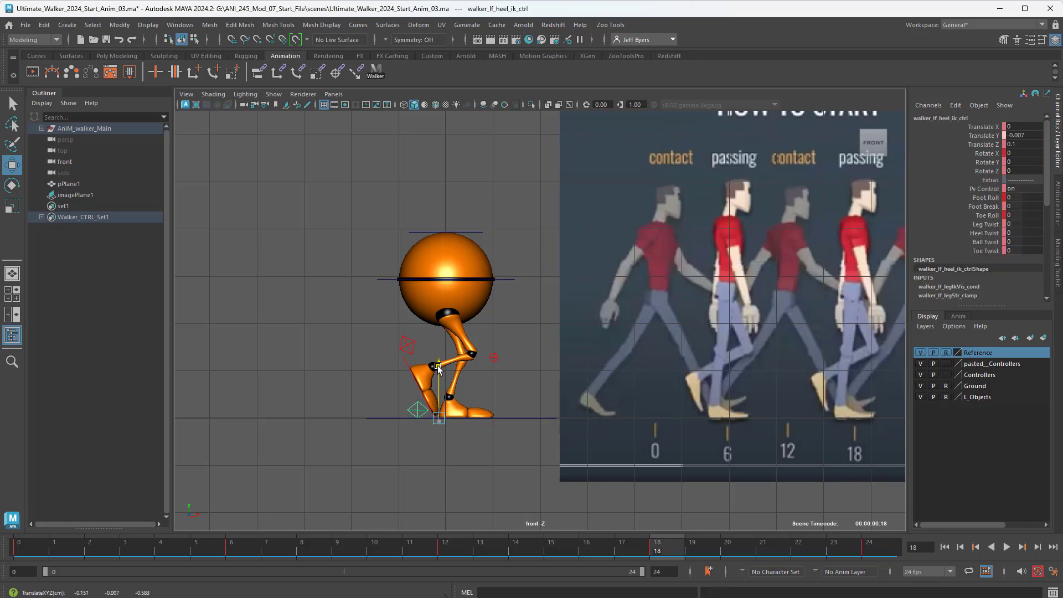
key("s")
left_click(504, 279)
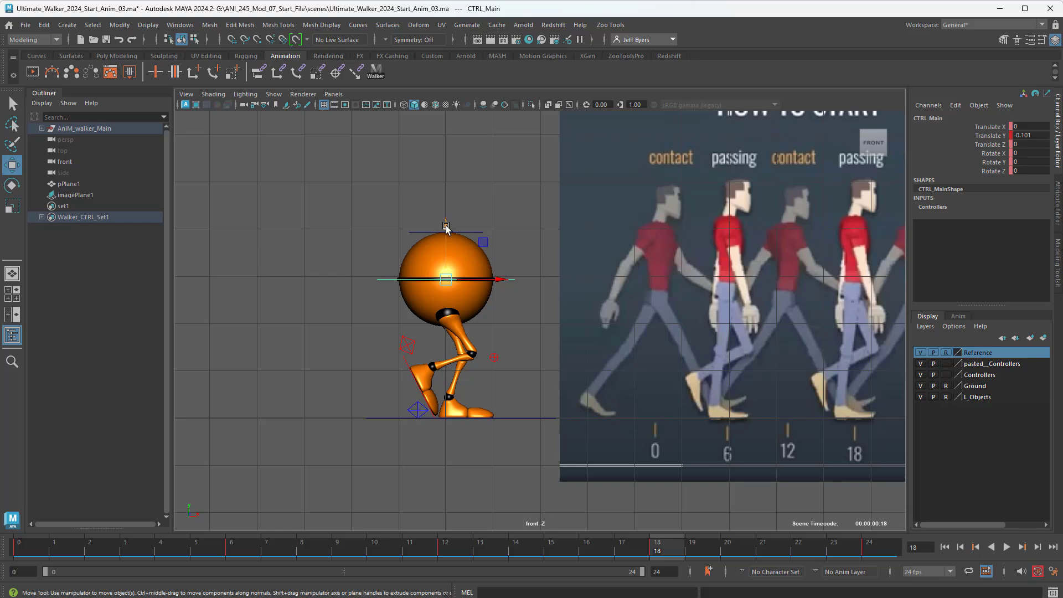
left_click_drag(446, 227, 443, 223)
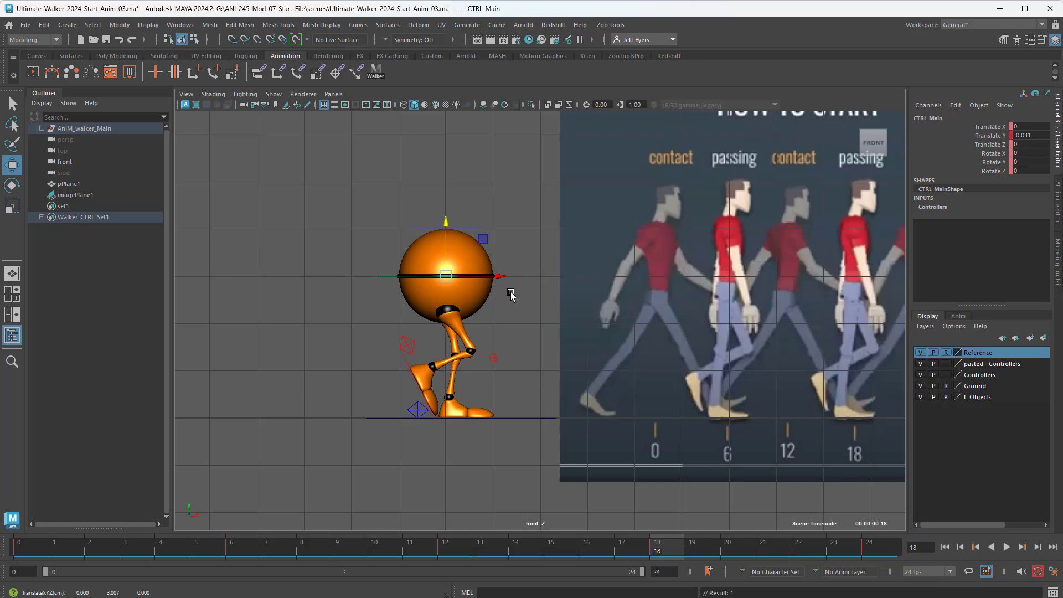
Shift the lifted right foot backward to Translate Z about -0.625, using wireframe display to judge the legs.
left_click(410, 346)
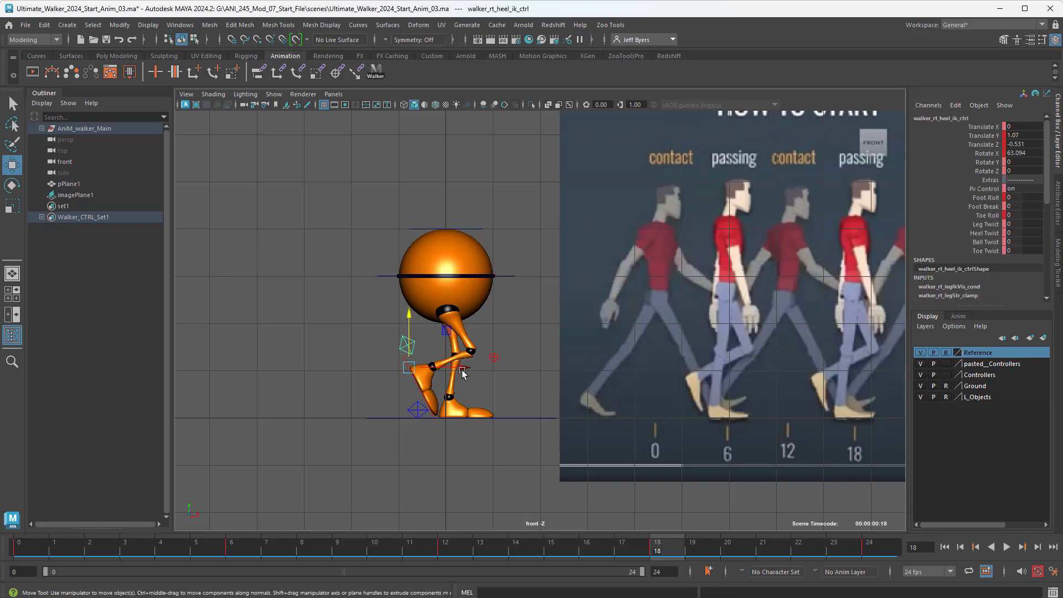
left_click_drag(462, 371, 464, 370)
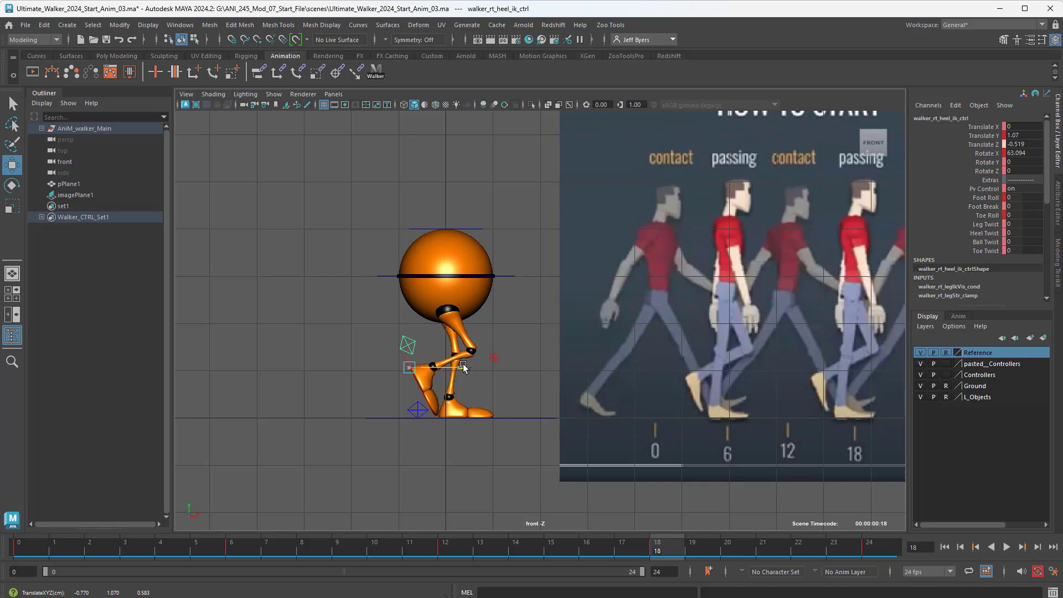
left_click_drag(464, 368, 463, 368)
key("4")
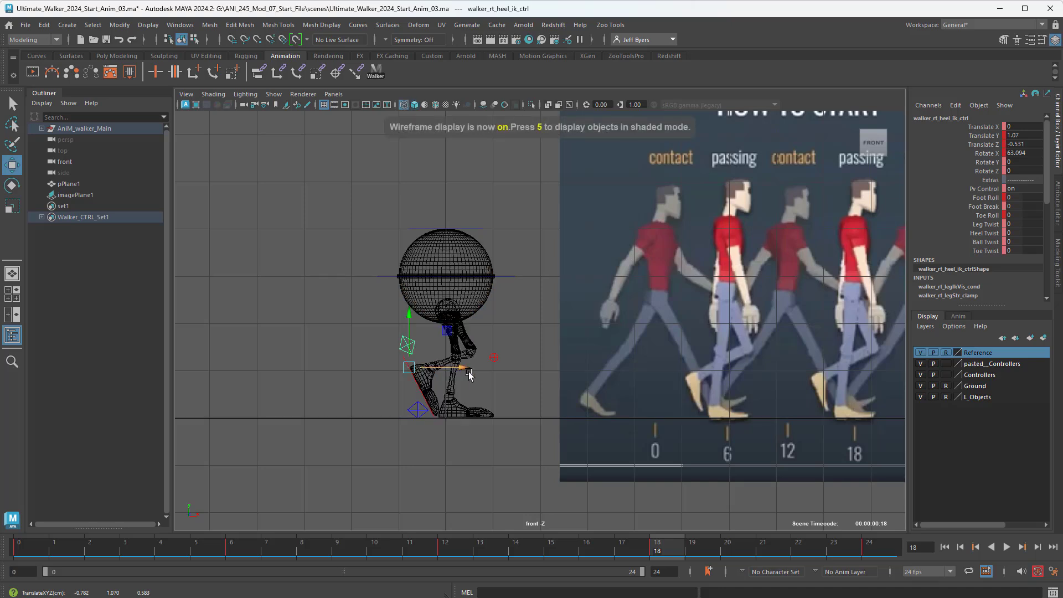
left_click_drag(463, 369, 457, 370)
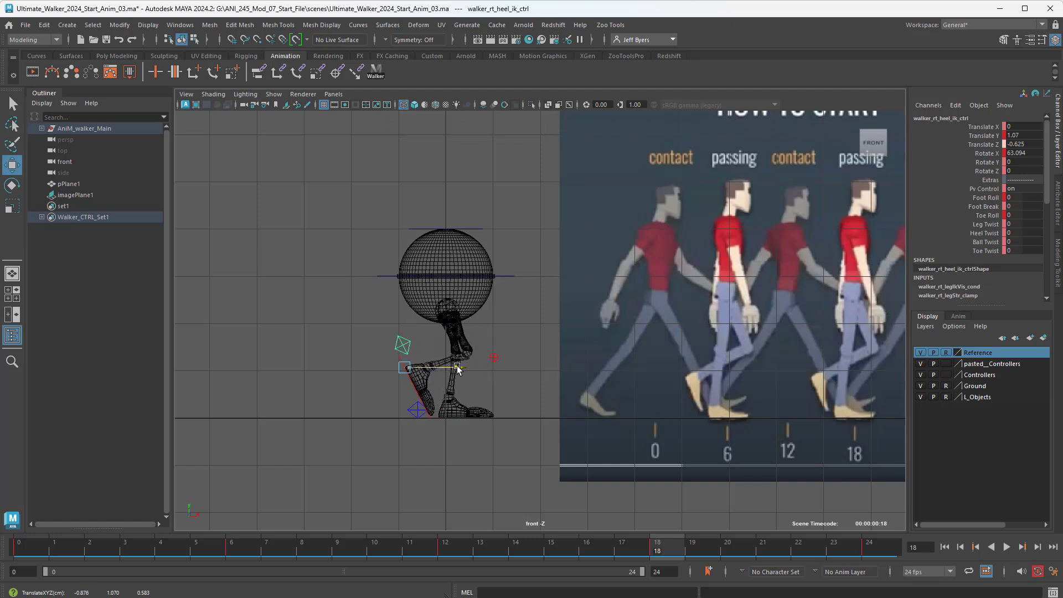
key("5")
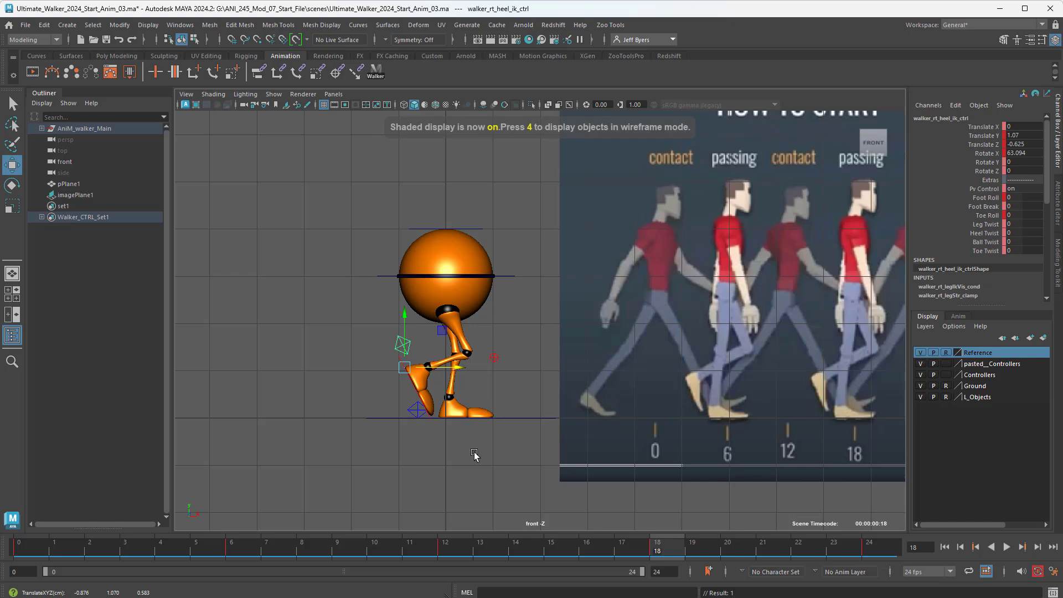
Play the walk cycle in the front and perspective views to check the motion, ending at frame 0 in the four-view layout.
key("alt+v")
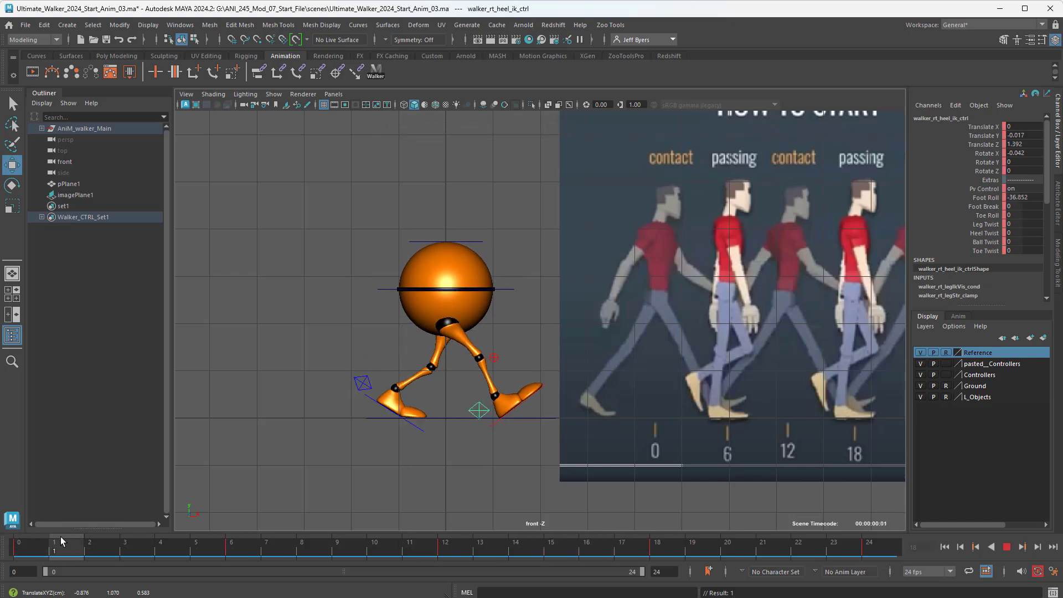
mouse_move(152, 547)
left_mouse_down()
mouse_move(468, 576)
mouse_move(693, 564)
mouse_move(895, 581)
mouse_move(205, 557)
mouse_move(6, 565)
left_mouse_up()
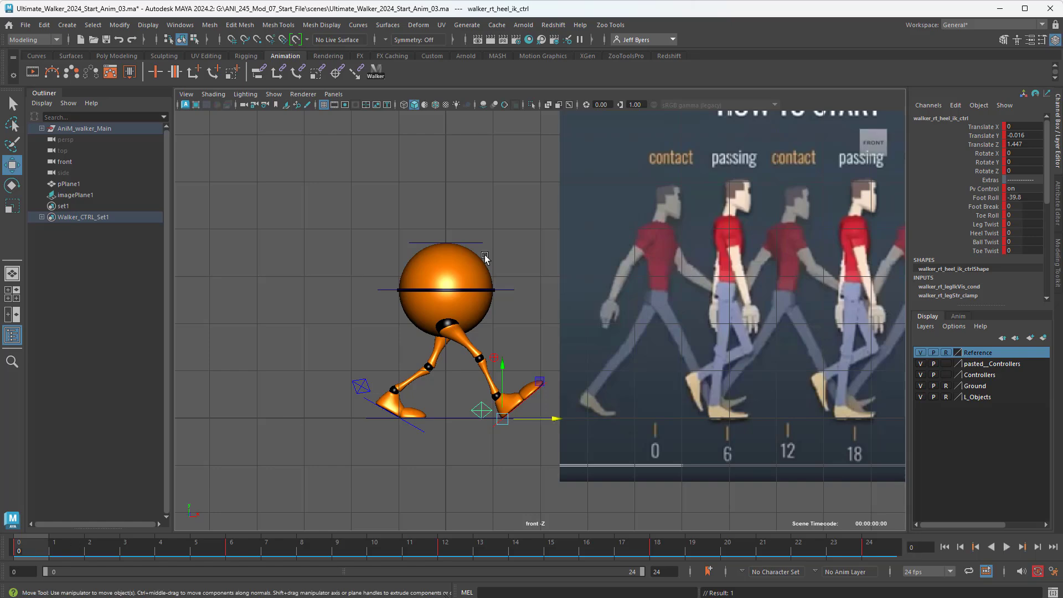
key("space")
key("space")
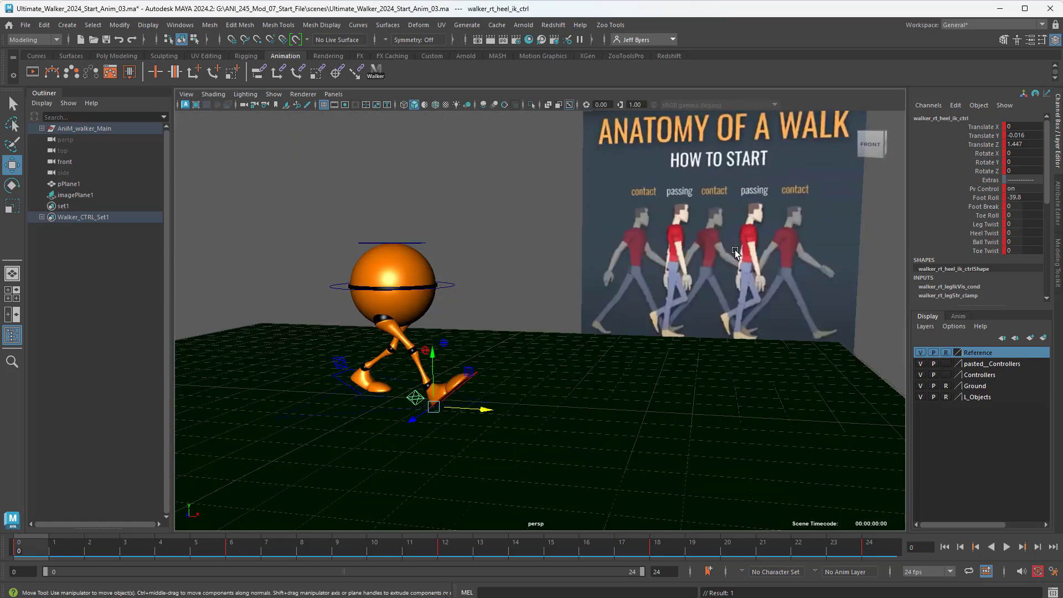
left_click_drag(653, 340, 672, 327, "alt")
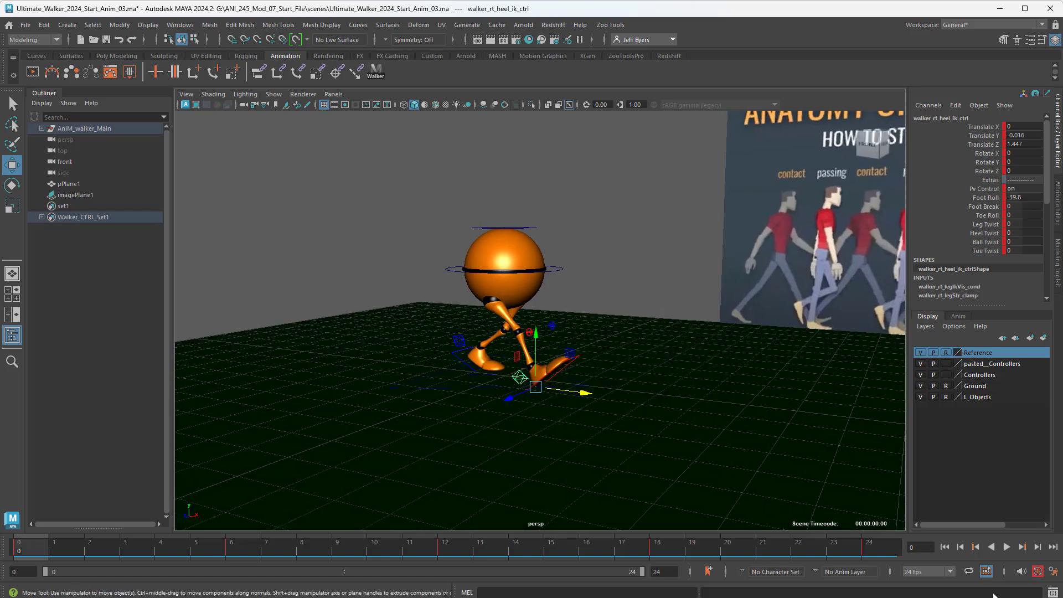
left_click(1006, 546)
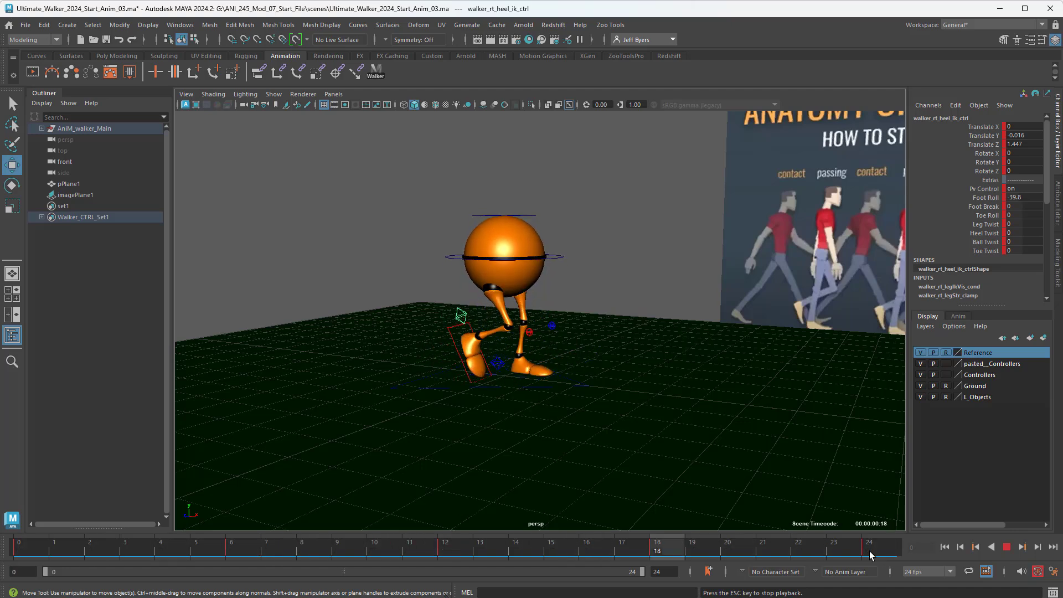
left_click(1007, 548)
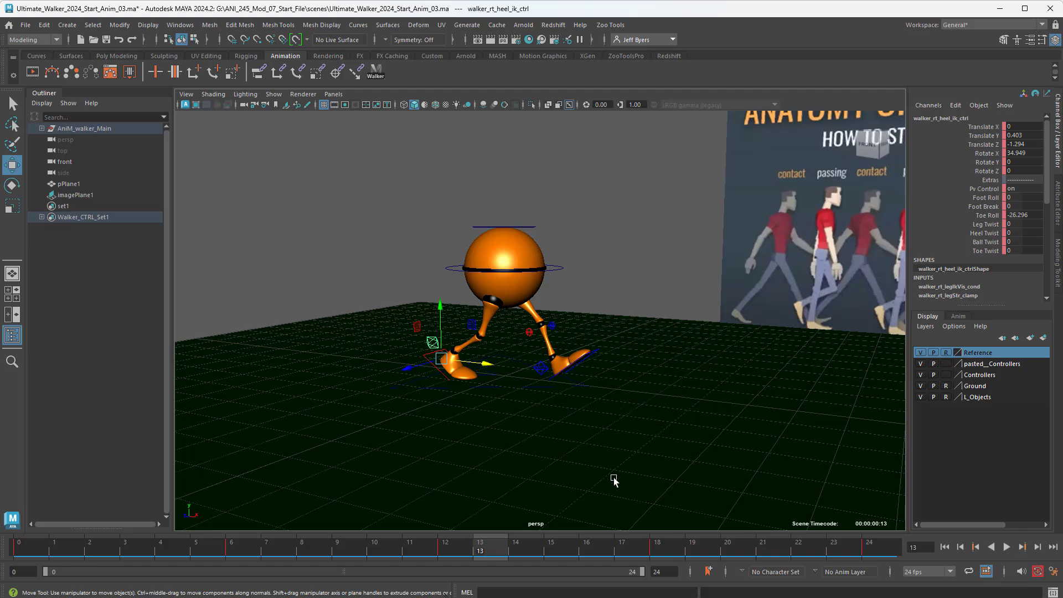
key("alt+v")
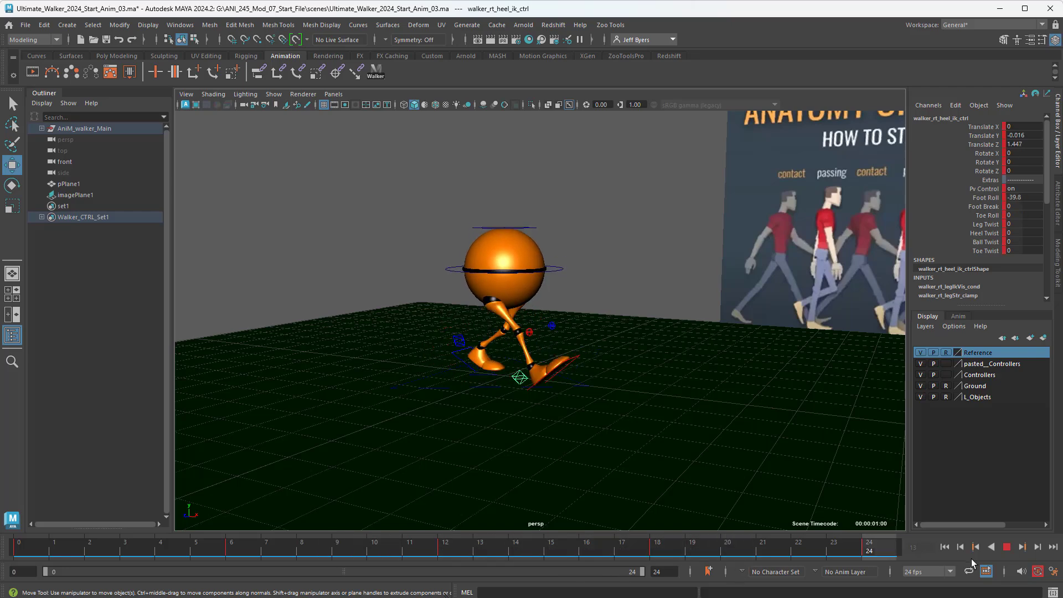
key("Escape")
key("alt+shift+v")
key("space")
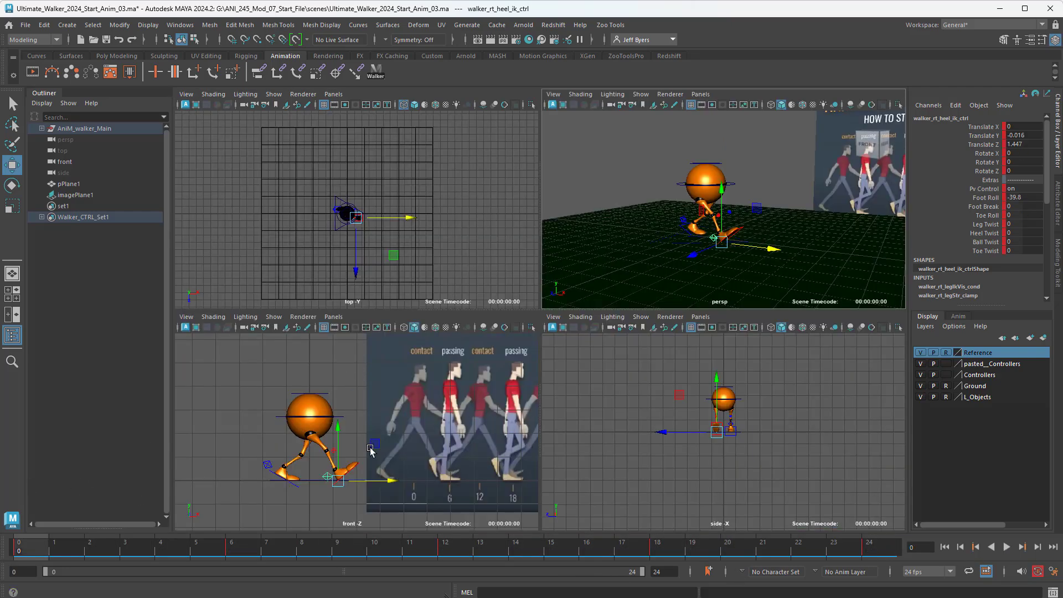
Play the walk cycle in the enlarged front view and stop at frame 6.
key("space")
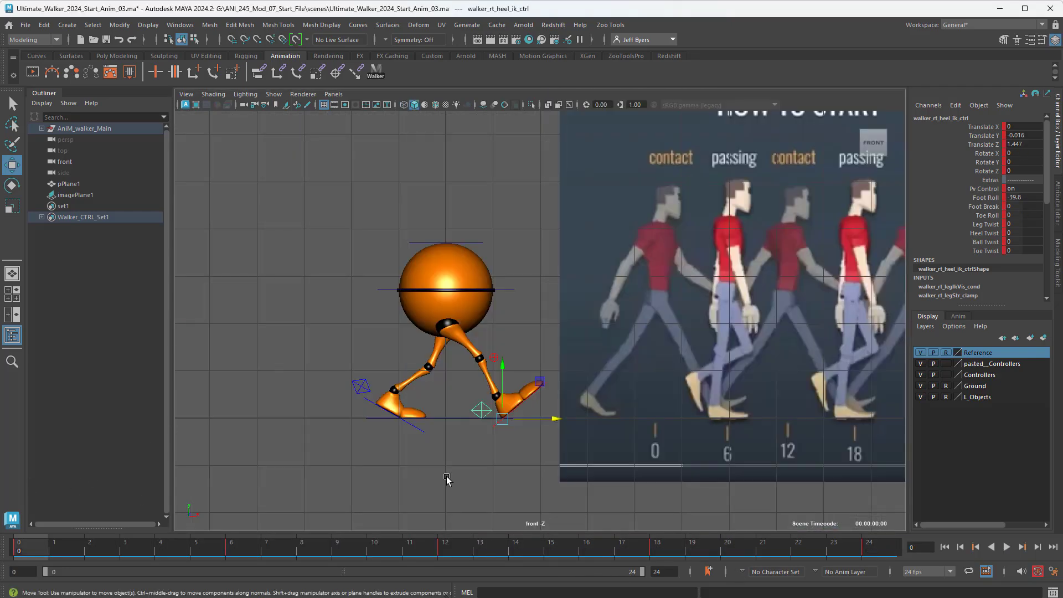
left_click(1007, 547)
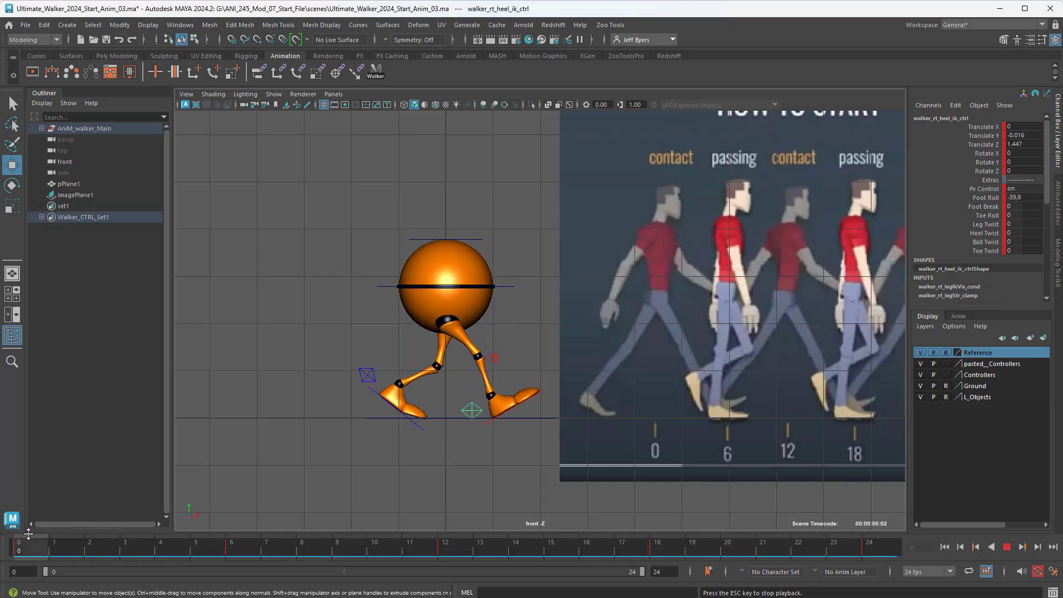
left_click(1007, 546)
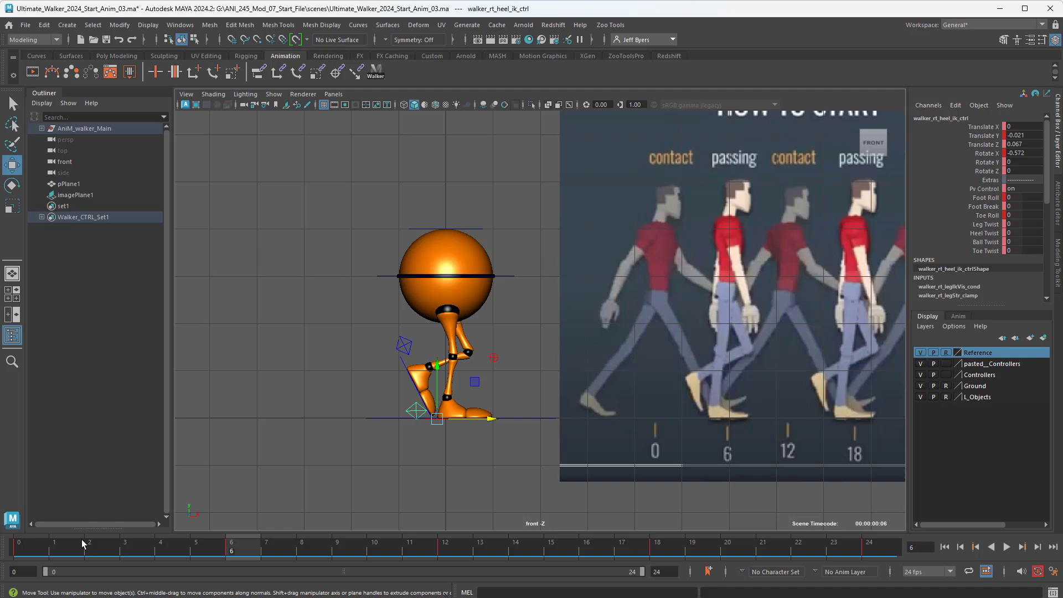
Set the playback range to start at frame 1 and replay the walk cycle in the front view, ending at frame 1.
left_click_drag(54, 570, 76, 577)
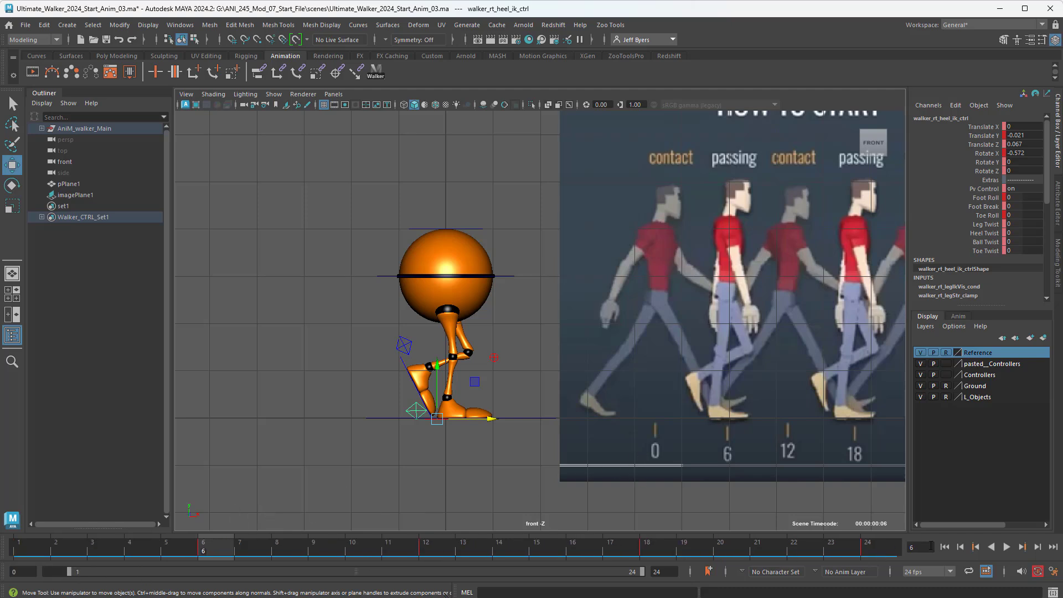
left_click(944, 547)
left_click(1006, 547)
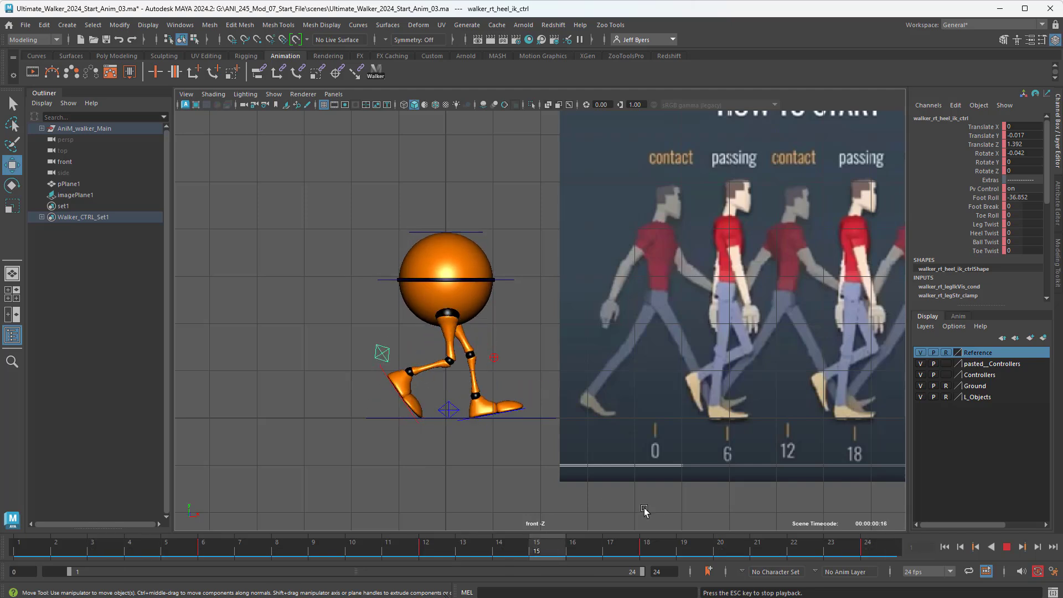
key("Escape")
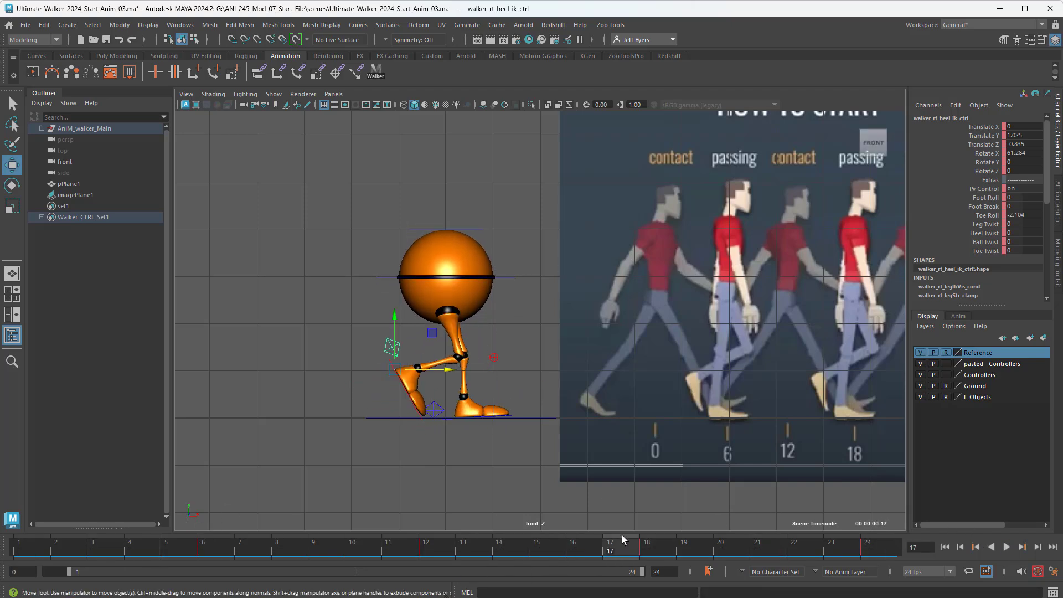
left_click_drag(622, 539, 673, 596)
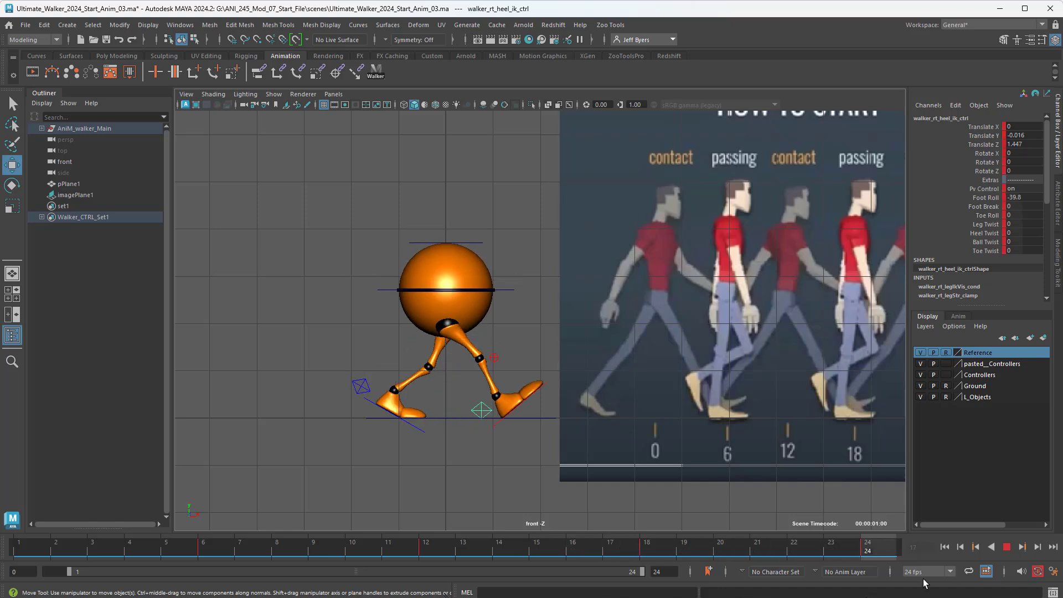
left_click_drag(923, 579, 305, 516)
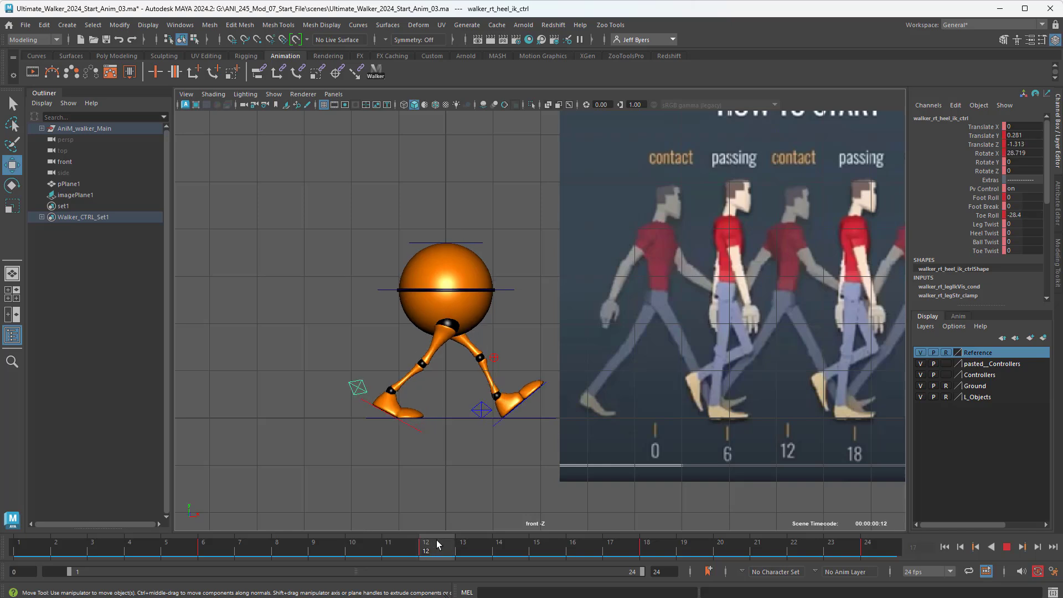
left_click_drag(445, 546, 0, 495)
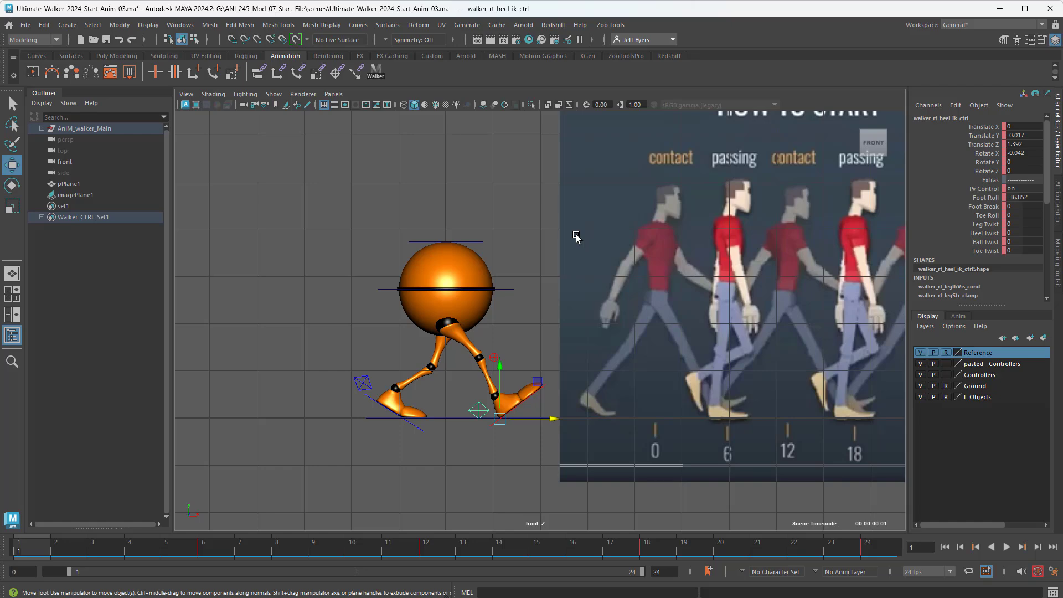
Examine the walker's frame 1 pose from several angles in the enlarged perspective view.
key("space")
key("space")
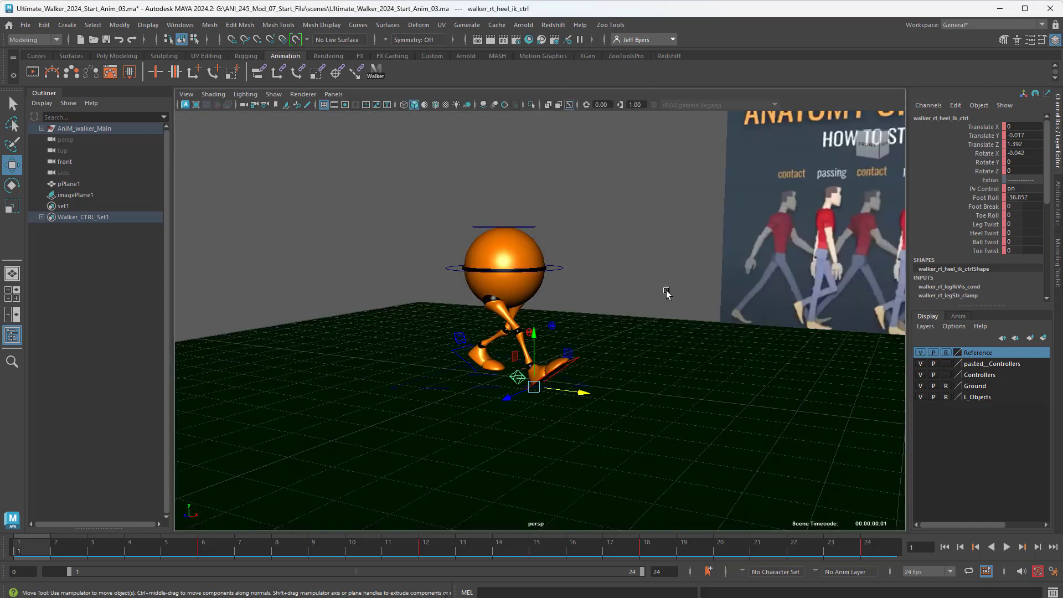
left_click_drag(662, 287, 702, 282, "alt")
middle_click_drag(541, 276, 568, 284, "alt")
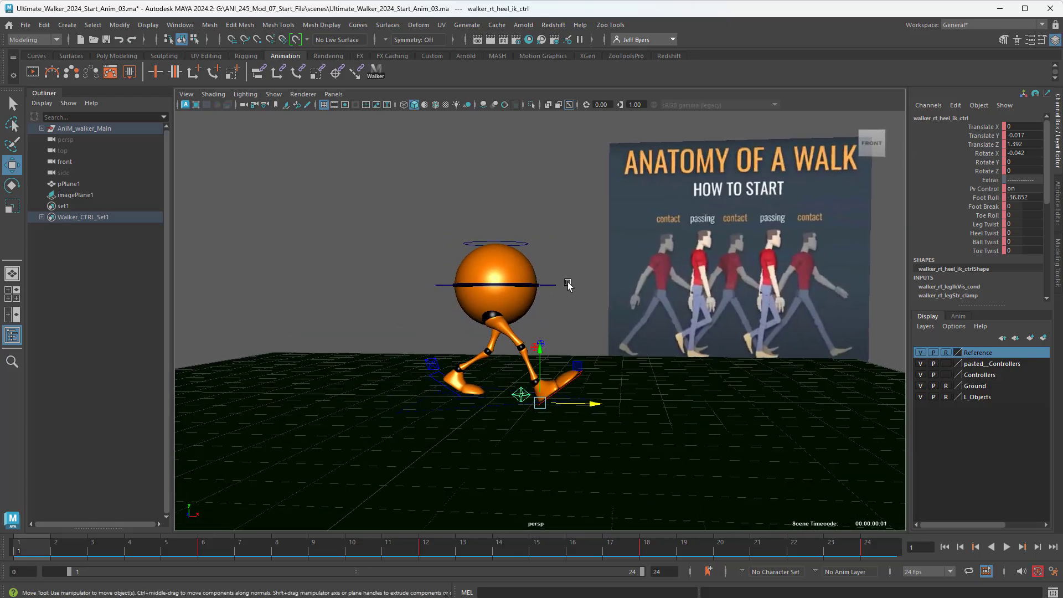
scroll(568, 284, "up", 3)
left_click_drag(570, 284, 606, 281, "alt")
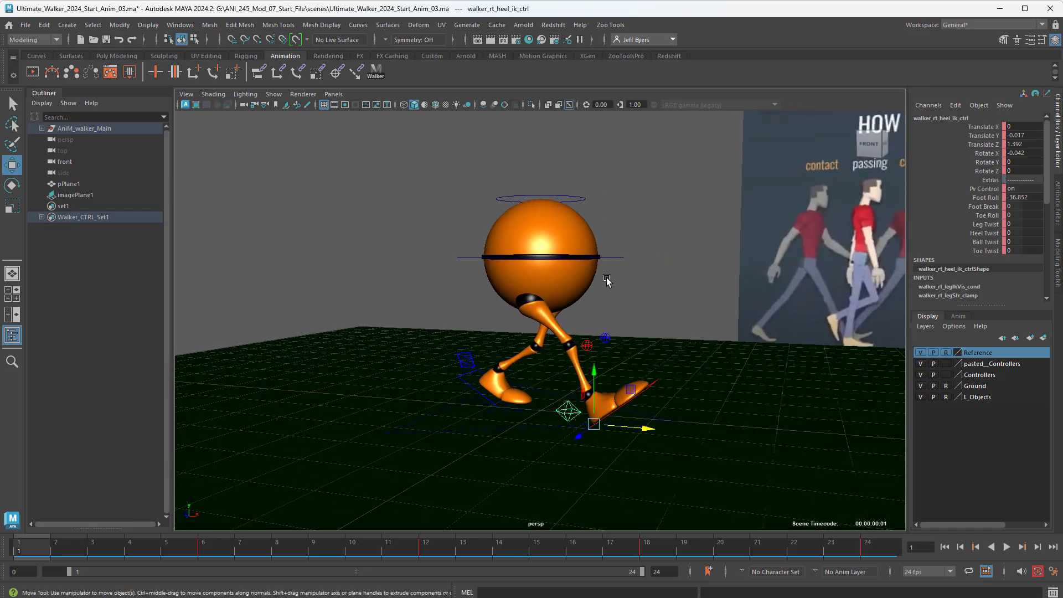